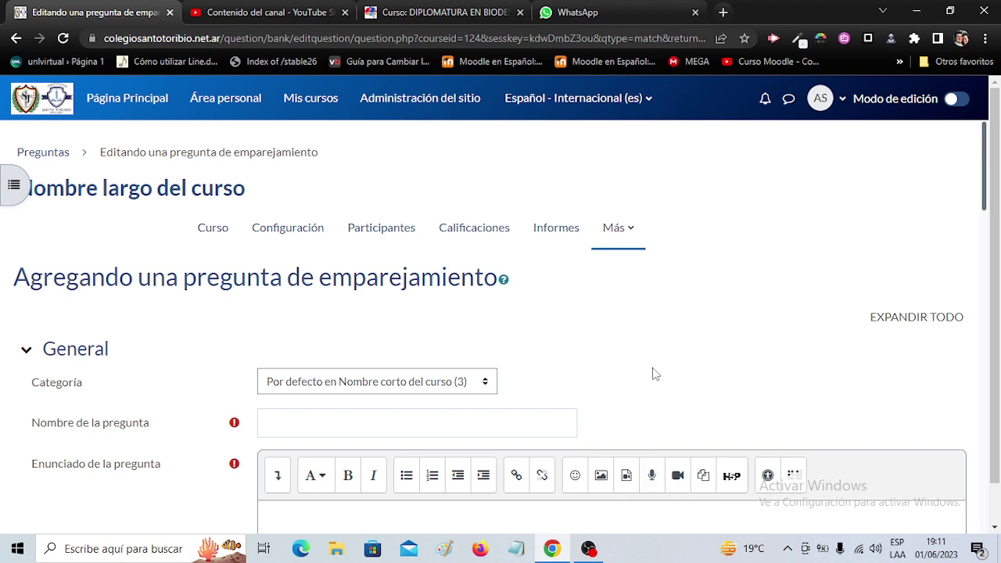
- Name the matching question "Literatura"
{"action": "scroll", "coordinate": [655, 372], "scroll_direction": "down", "scroll_amount": 1}
{"action": "left_click", "coordinate": [521, 356]}
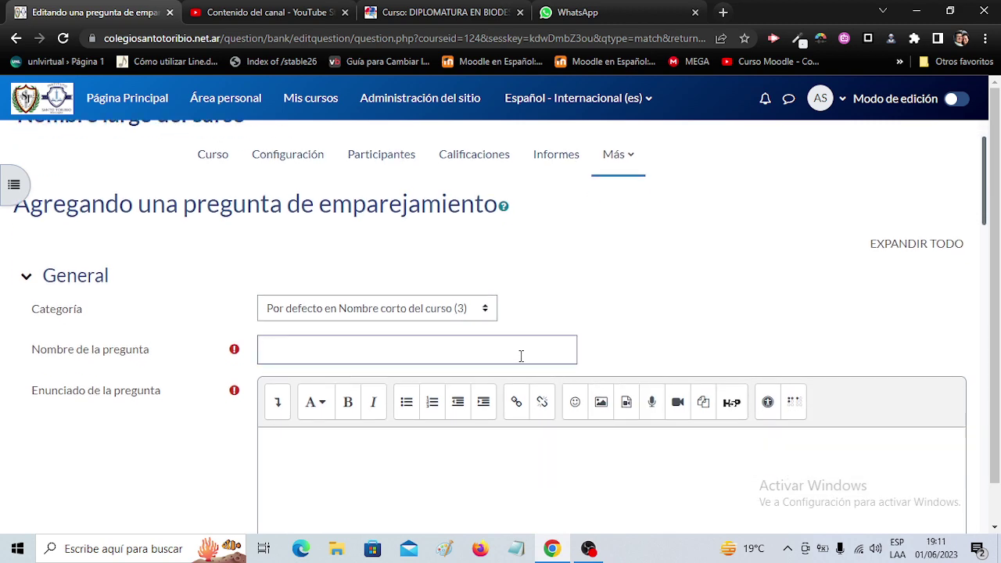
{"action": "type", "text": "Literatura"}
- Enter "Complete las siguientes afirmaciones" as the question statement, correcting the misspelled word "siguientes"
{"action": "scroll", "coordinate": [487, 393], "scroll_direction": "down", "scroll_amount": 2}
{"action": "left_click", "coordinate": [485, 388]}
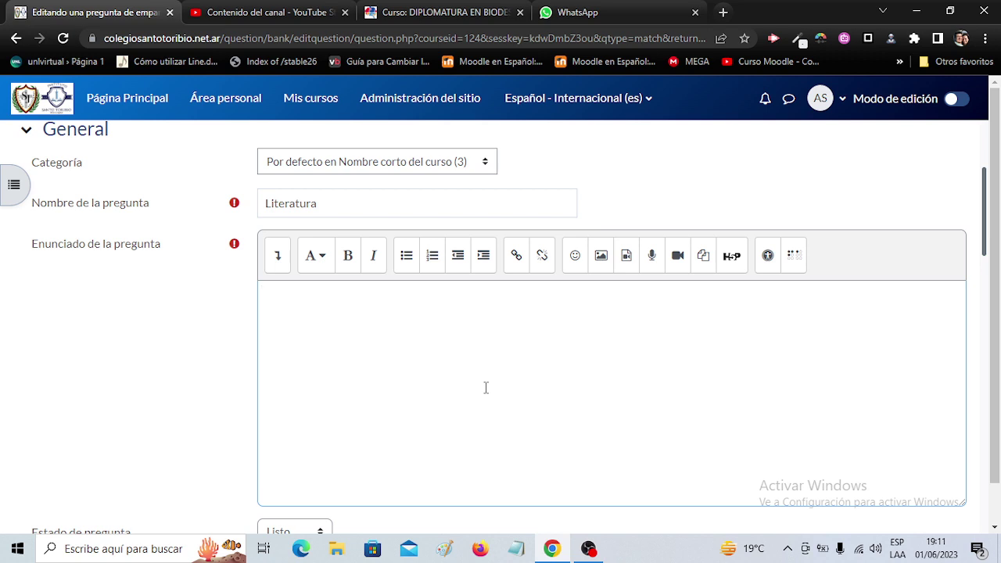
{"action": "type", "text": "Comple"}
{"action": "key", "text": "BackSpace"}
{"action": "key", "text": "BackSpace"}
{"action": "key", "text": "BackSpace"}
{"action": "type", "text": "plete las sigiuentes"}
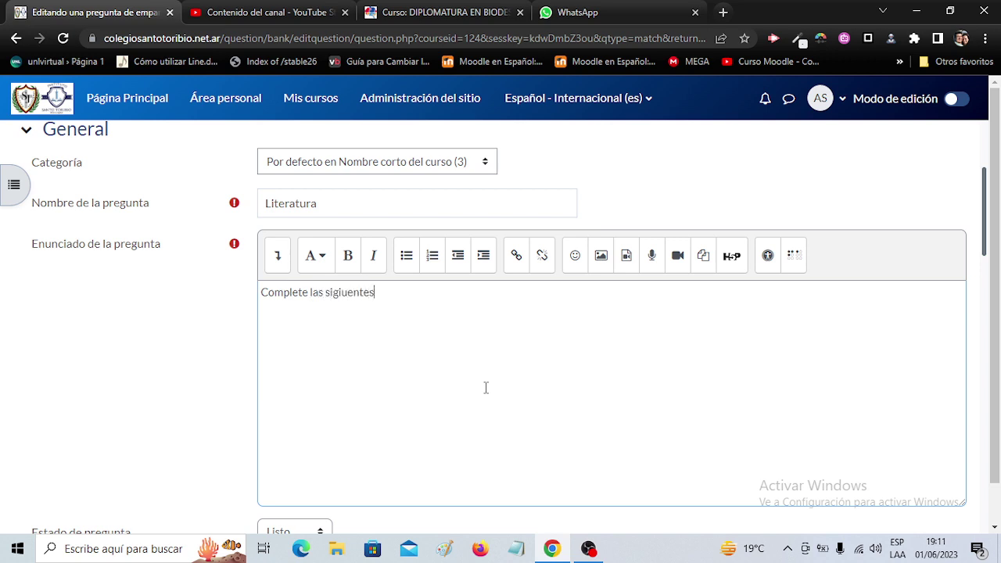
{"action": "type", "text": " afirmaciones"}
{"action": "right_click", "coordinate": [350, 294]}
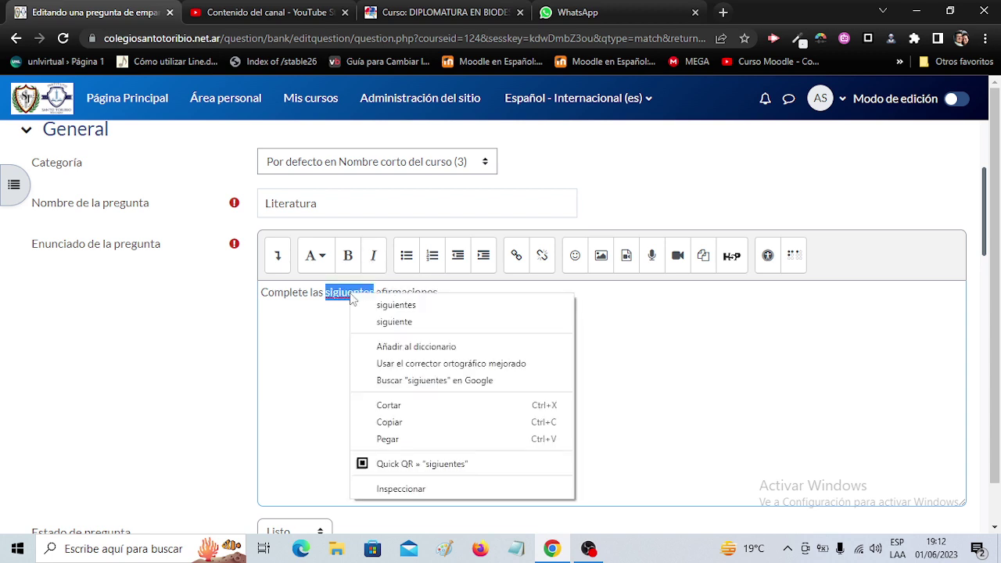
{"action": "left_click", "coordinate": [391, 305]}
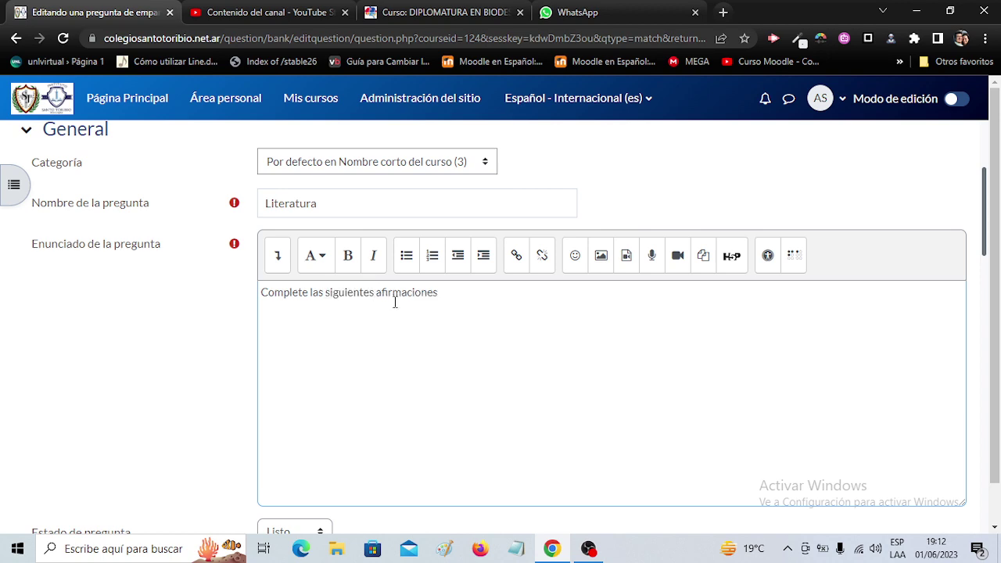
- Enter "José Hernandez escribió" as the text of Pregunta 1, with the accents on "José" and "escribió" corrected
{"action": "scroll", "coordinate": [367, 305], "scroll_direction": "down", "scroll_amount": 5}
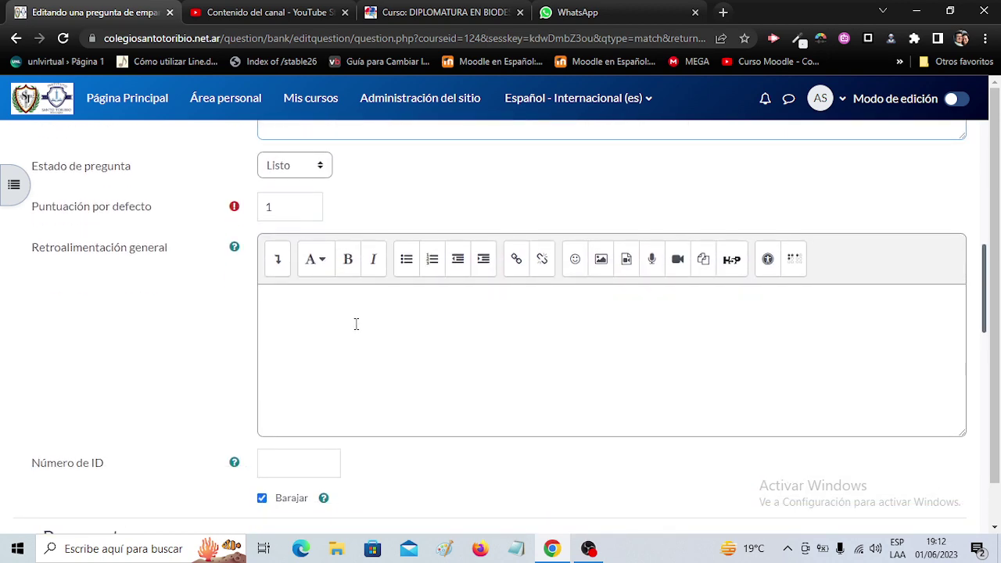
{"action": "scroll", "coordinate": [384, 318], "scroll_direction": "down", "scroll_amount": 3}
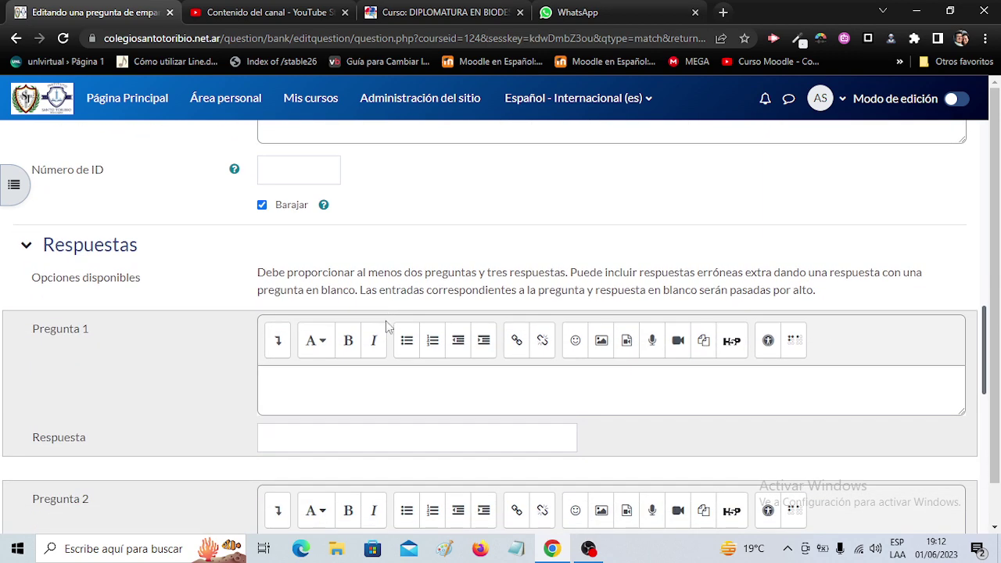
{"action": "scroll", "coordinate": [412, 400], "scroll_direction": "down", "scroll_amount": 1}
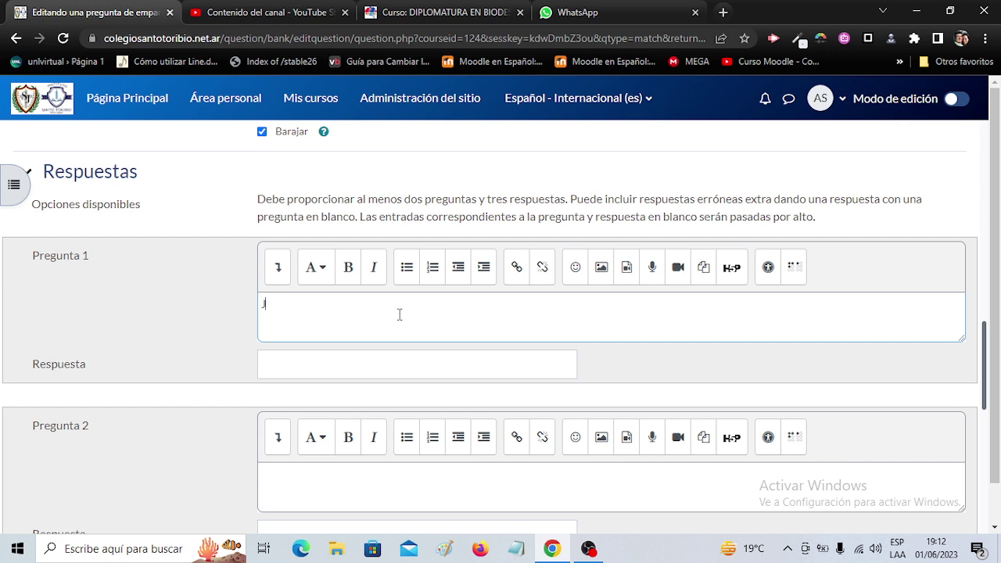
{"action": "type", "text": "ose Hernandez e"}
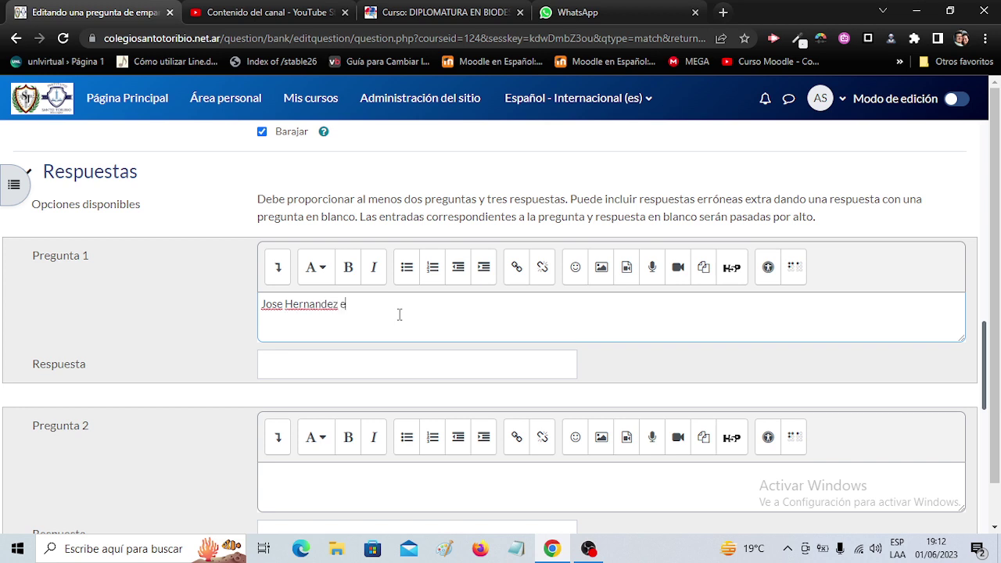
{"action": "type", "text": "scribio"}
{"action": "right_click", "coordinate": [273, 313]}
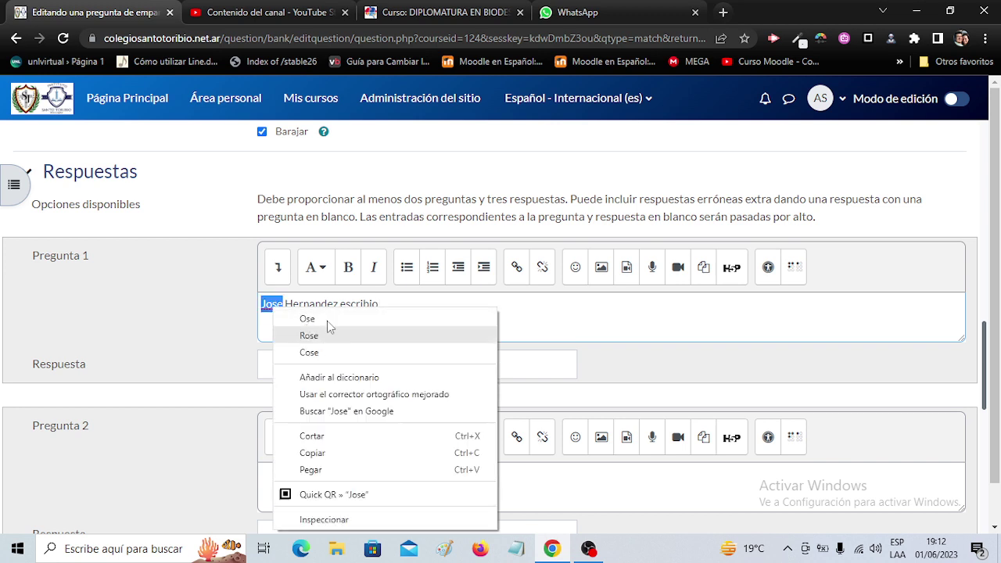
{"action": "left_click", "coordinate": [272, 309]}
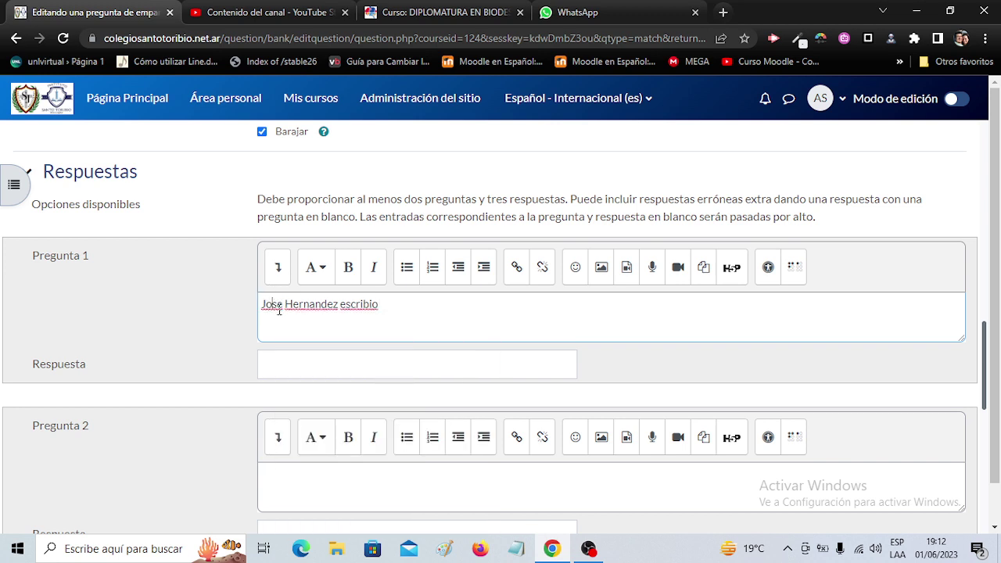
{"action": "key", "text": "BackSpace"}
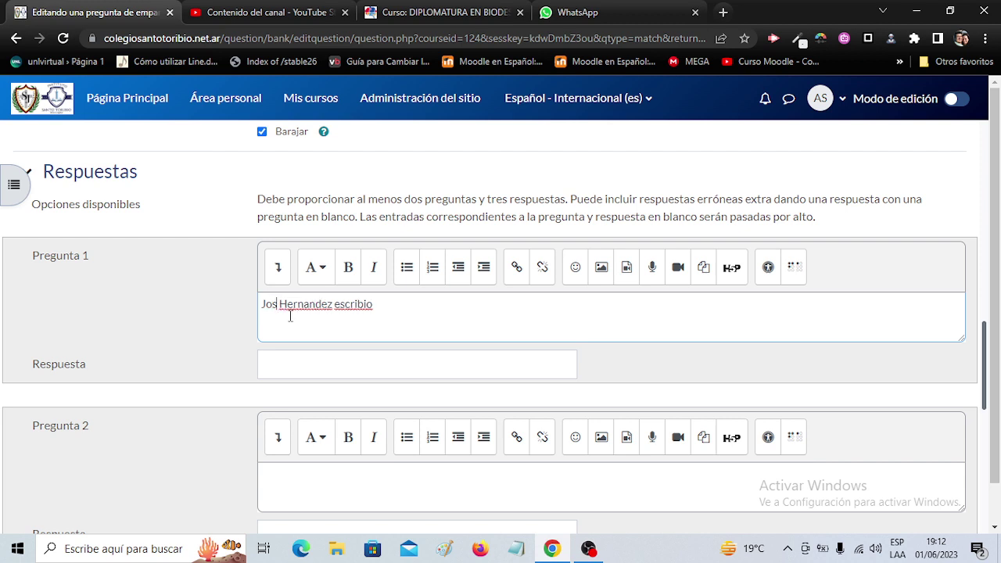
{"action": "type", "text": "é"}
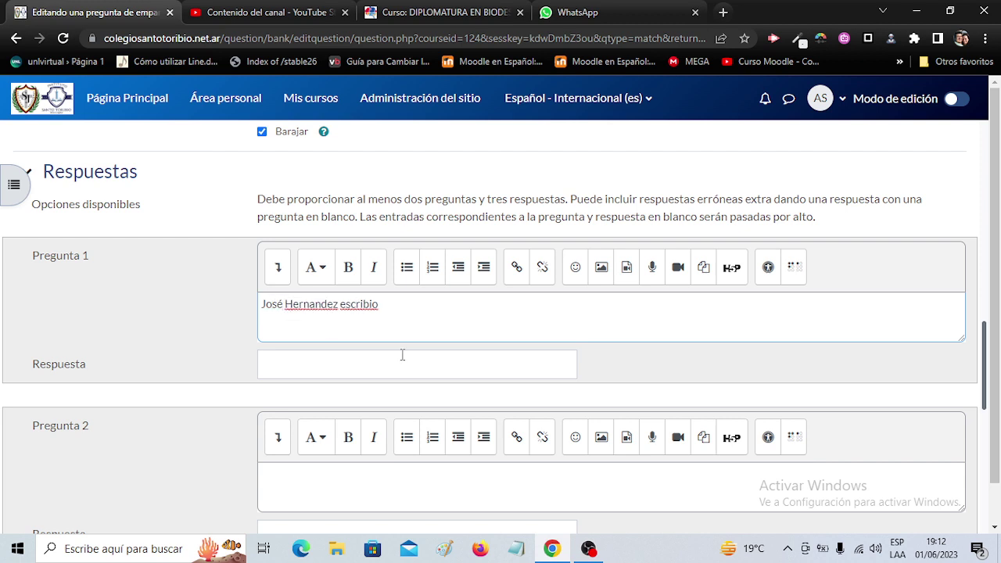
{"action": "right_click", "coordinate": [362, 305]}
{"action": "left_click", "coordinate": [403, 316]}
- Enter "El Martín Fierro" in the text of Pregunta 2, correcting the accent on "Martín"
{"action": "left_click", "coordinate": [380, 494]}
{"action": "type", "text": "El"}
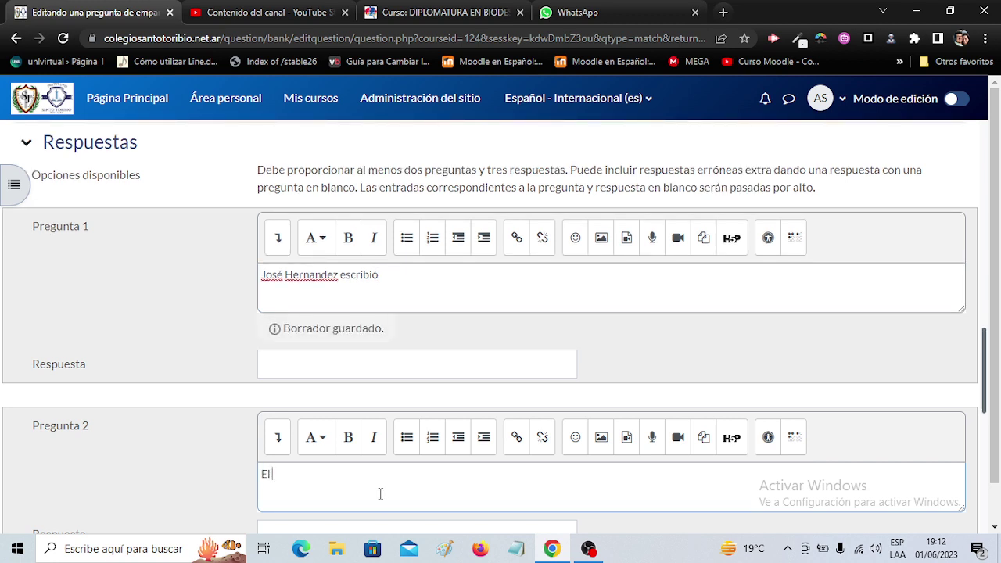
{"action": "type", "text": " Martin Fierro"}
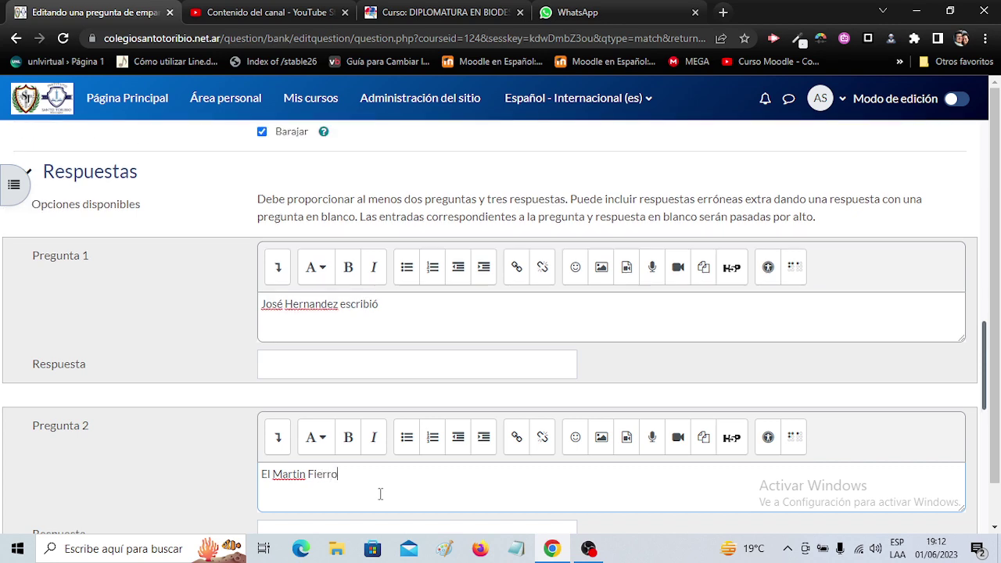
{"action": "right_click", "coordinate": [302, 476]}
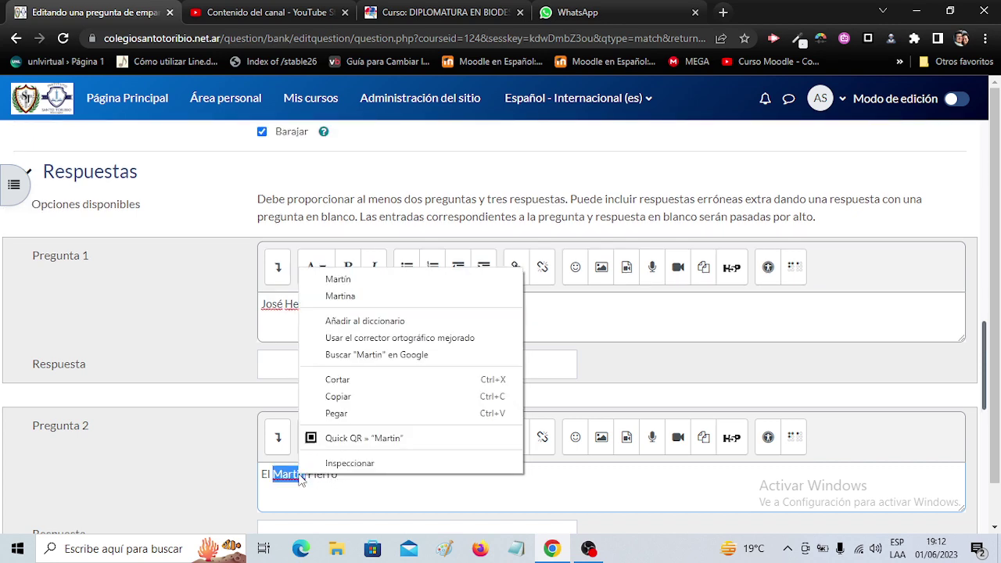
{"action": "left_click", "coordinate": [362, 280]}
{"action": "scroll", "coordinate": [350, 405], "scroll_direction": "down", "scroll_amount": 3}
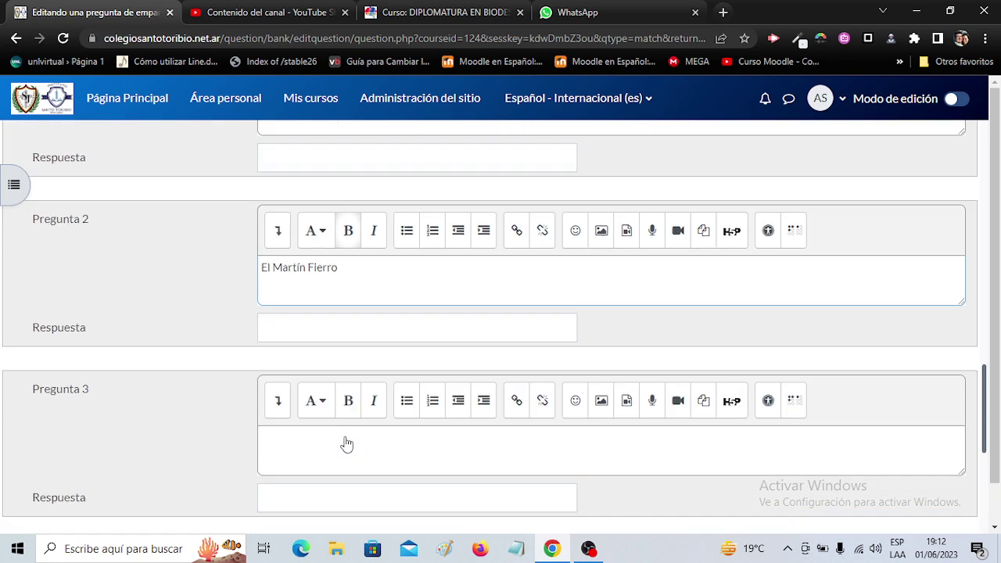
{"action": "scroll", "coordinate": [280, 398], "scroll_direction": "down", "scroll_amount": 1}
- Move the text "El Martín Fierro" from Pregunta 2 to the answer of Pregunta 1
{"action": "scroll", "coordinate": [284, 384], "scroll_direction": "up", "scroll_amount": 2}
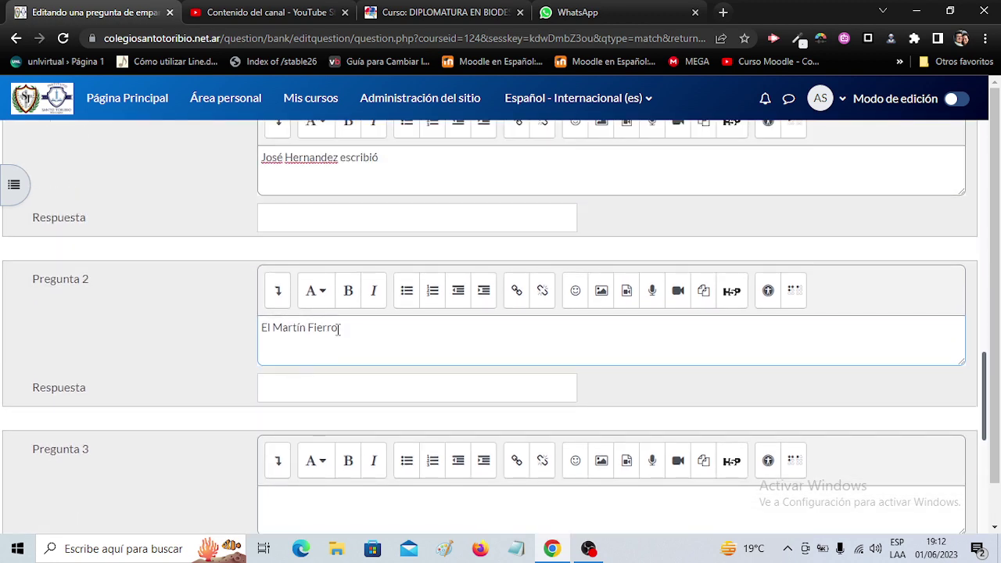
{"action": "left_click_drag", "start_coordinate": [339, 328], "coordinate": [248, 328]}
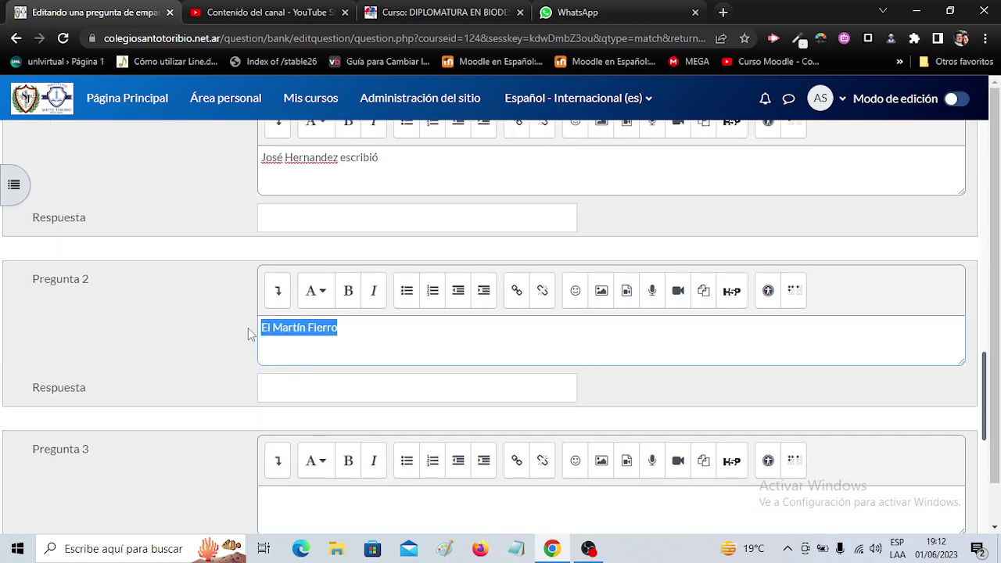
{"action": "key", "text": "ctrl+x"}
{"action": "scroll", "coordinate": [248, 327], "scroll_direction": "up", "scroll_amount": 2}
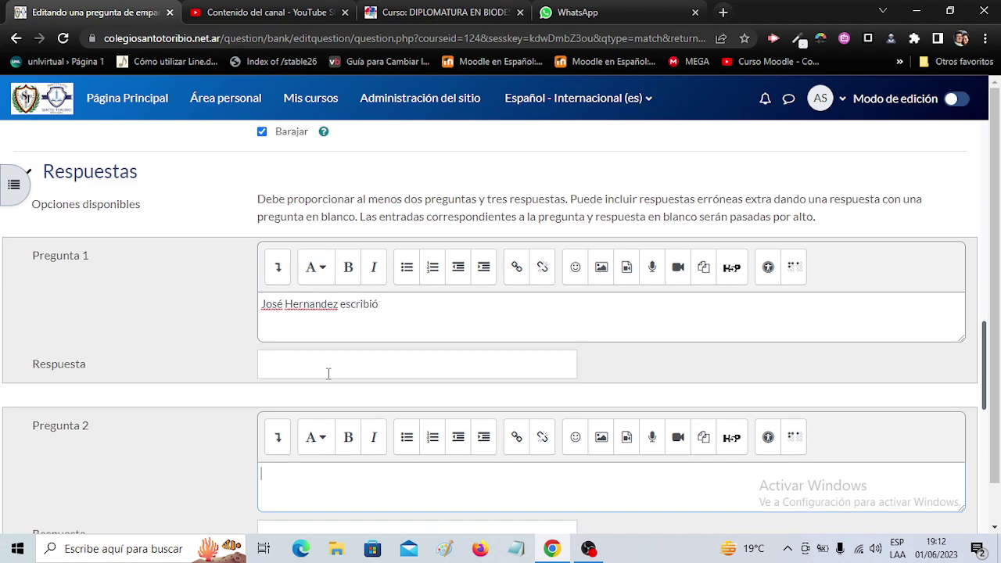
{"action": "left_click", "coordinate": [328, 369]}
{"action": "key", "text": "ctrl+v"}
- Enter "Garcia Marquez escribió" as the text of Pregunta 2, correcting the accent on "escribió"
{"action": "scroll", "coordinate": [329, 375], "scroll_direction": "down", "scroll_amount": 1}
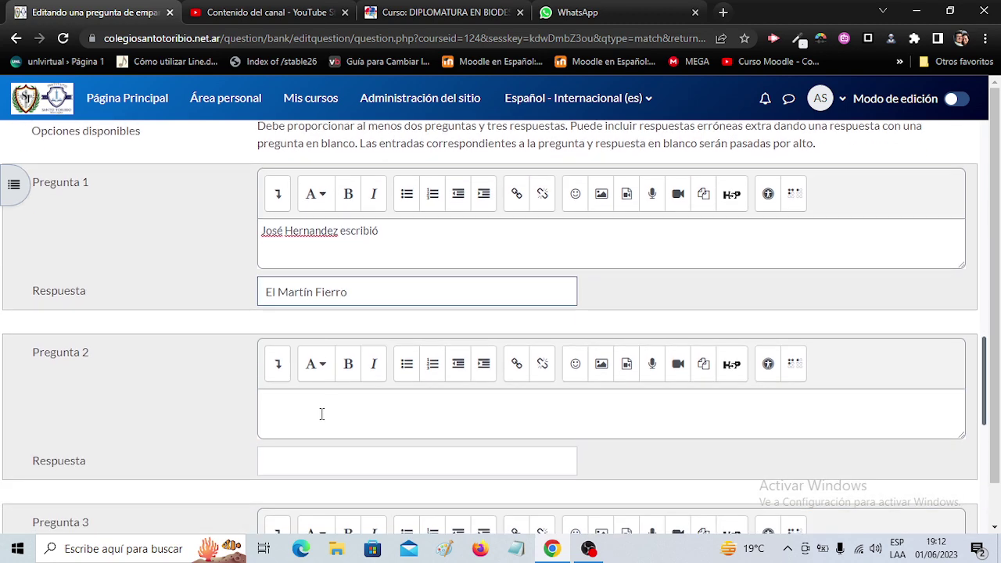
{"action": "left_click", "coordinate": [321, 414]}
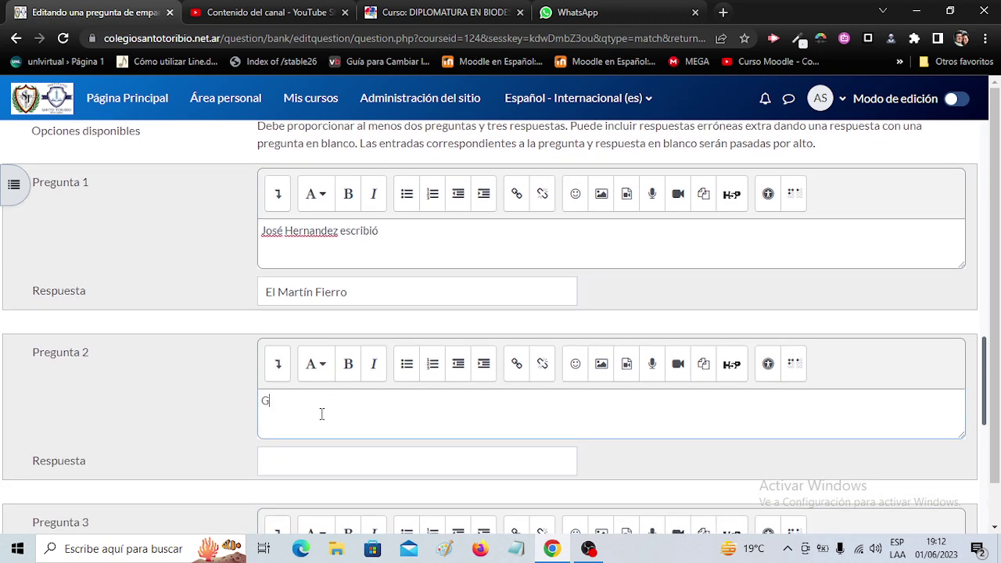
{"action": "type", "text": "Garcias"}
{"action": "key", "text": "BackSpace"}
{"action": "type", "text": "Marquez escribio"}
{"action": "right_click", "coordinate": [356, 400]}
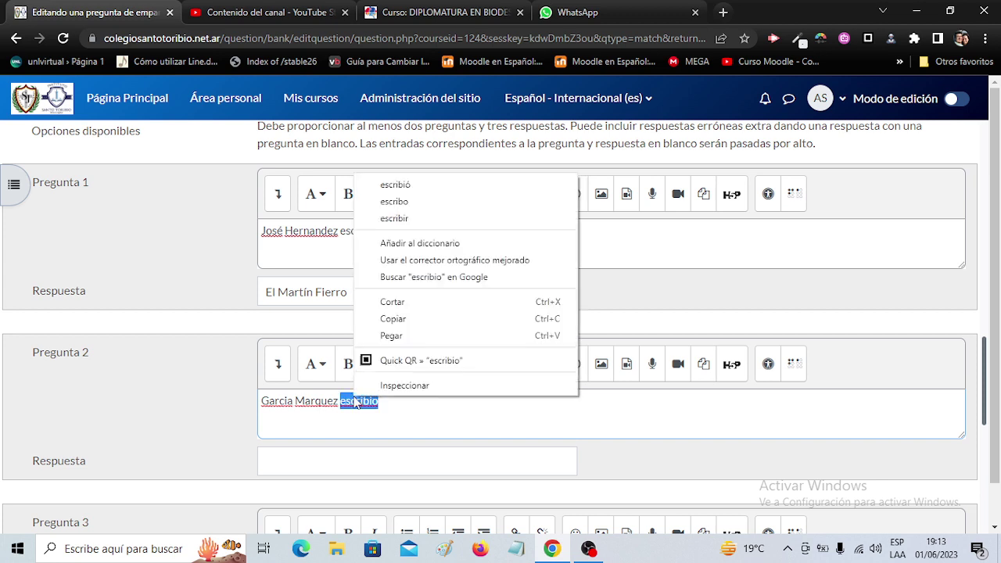
{"action": "left_click", "coordinate": [401, 187]}
{"action": "right_click", "coordinate": [284, 400]}
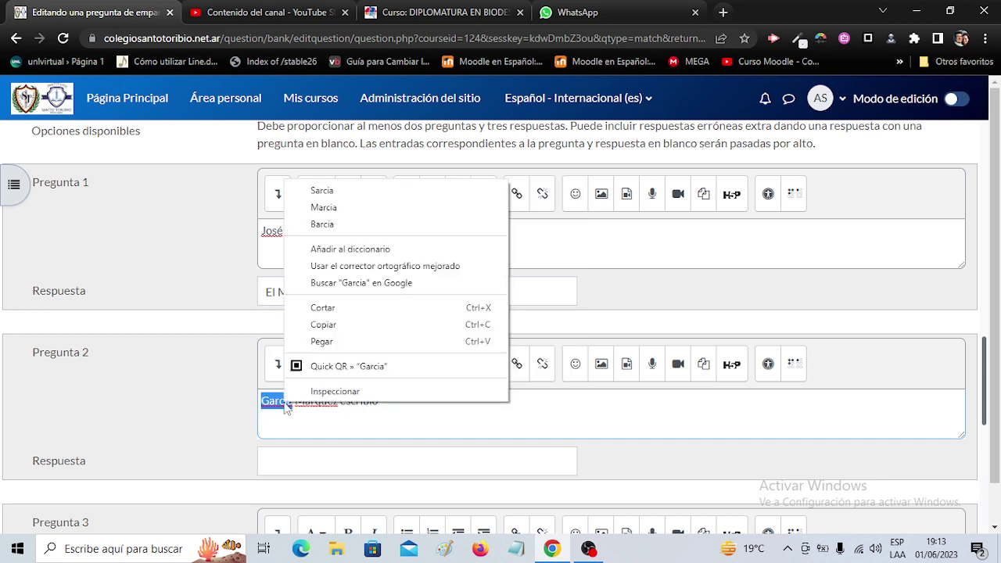
{"action": "left_click", "coordinate": [320, 426]}
- Set the answer of Pregunta 2 to "100 años de soledad"
{"action": "scroll", "coordinate": [320, 425], "scroll_direction": "down", "scroll_amount": 2}
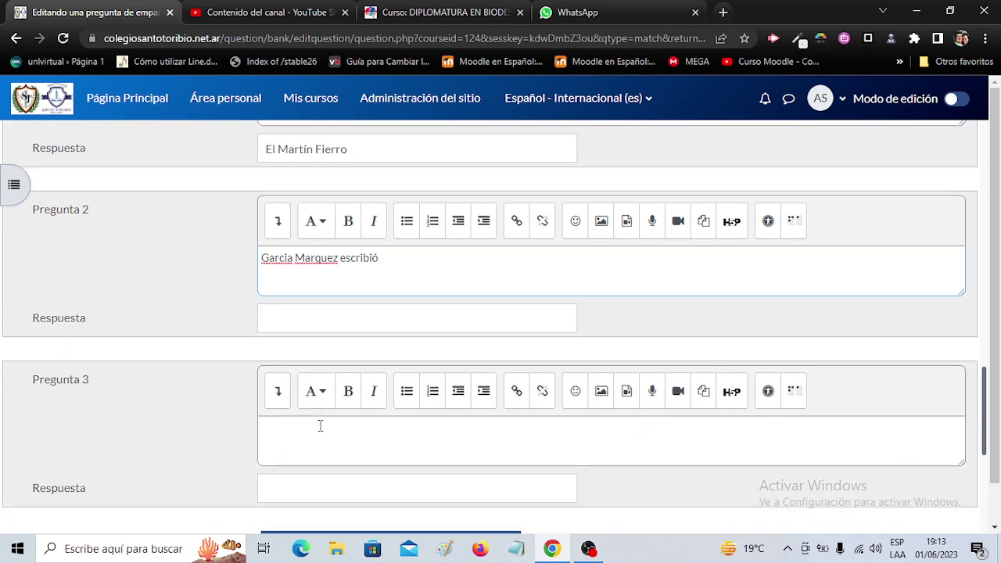
{"action": "left_click", "coordinate": [323, 318]}
{"action": "type", "text": "1"}
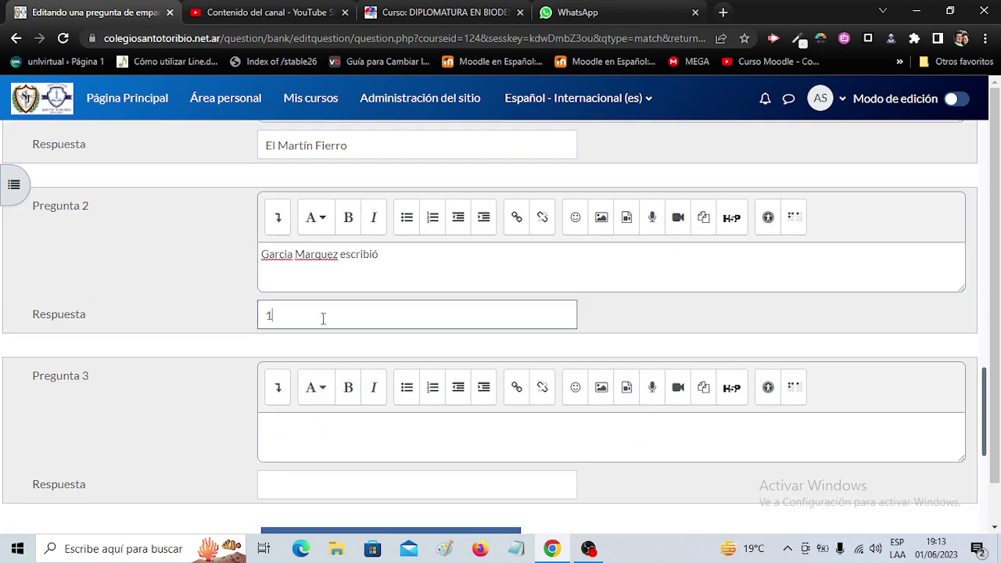
{"action": "type", "text": "00 años de soledad"}
{"action": "scroll", "coordinate": [438, 303], "scroll_direction": "down", "scroll_amount": 2}
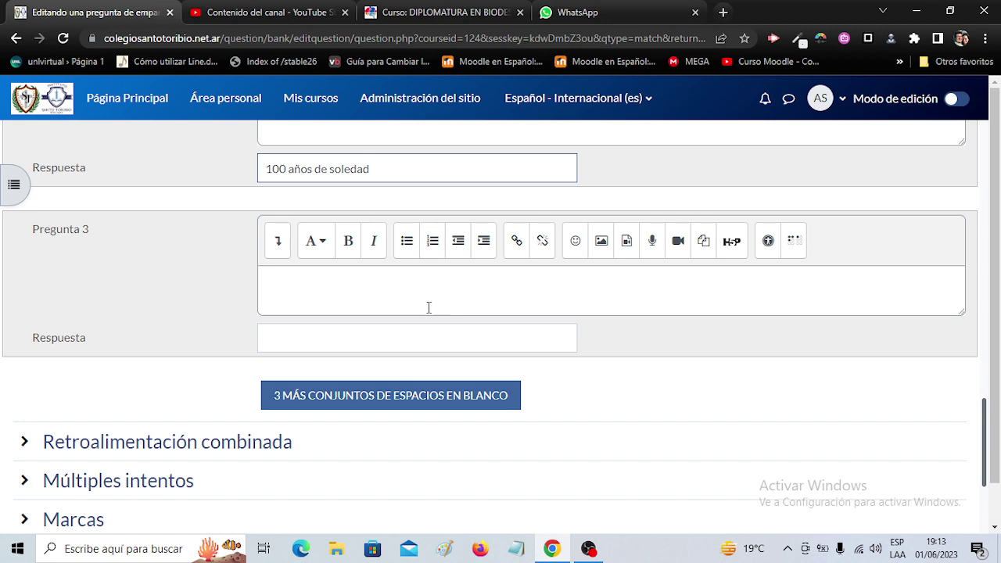
{"action": "scroll", "coordinate": [297, 222], "scroll_direction": "up", "scroll_amount": 2}
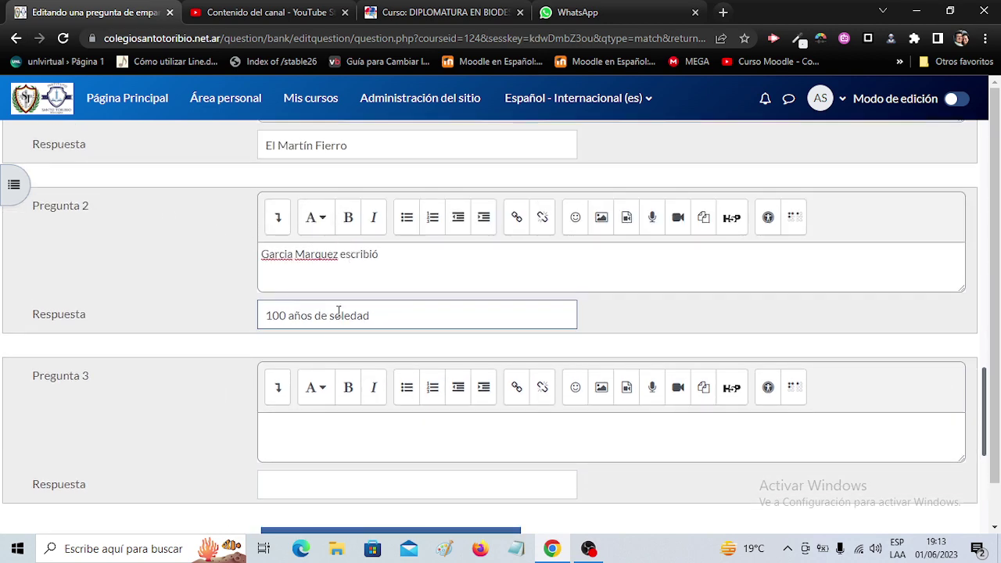
- Enter "Cortaza escribió" as the text of Pregunta 3, correcting the accent on "escribió"
{"action": "scroll", "coordinate": [337, 328], "scroll_direction": "down", "scroll_amount": 1}
{"action": "left_click", "coordinate": [325, 362]}
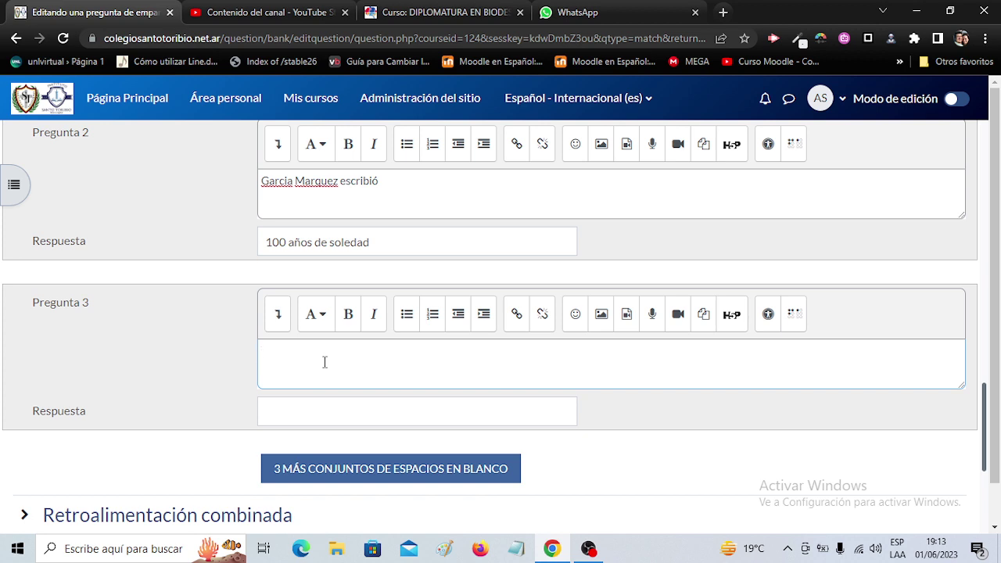
{"action": "type", "text": "Cortaza "}
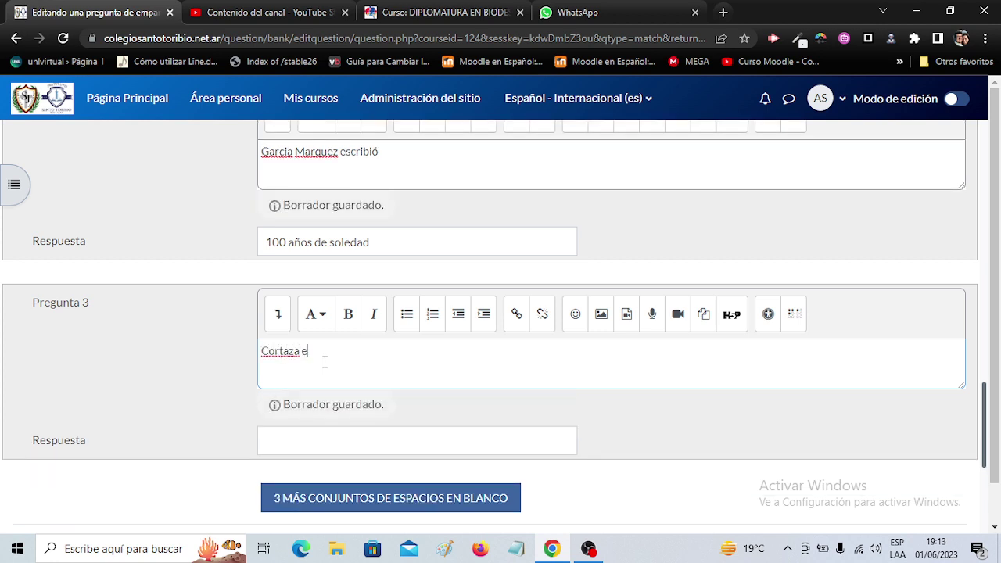
{"action": "type", "text": "escribio"}
{"action": "right_click", "coordinate": [328, 354]}
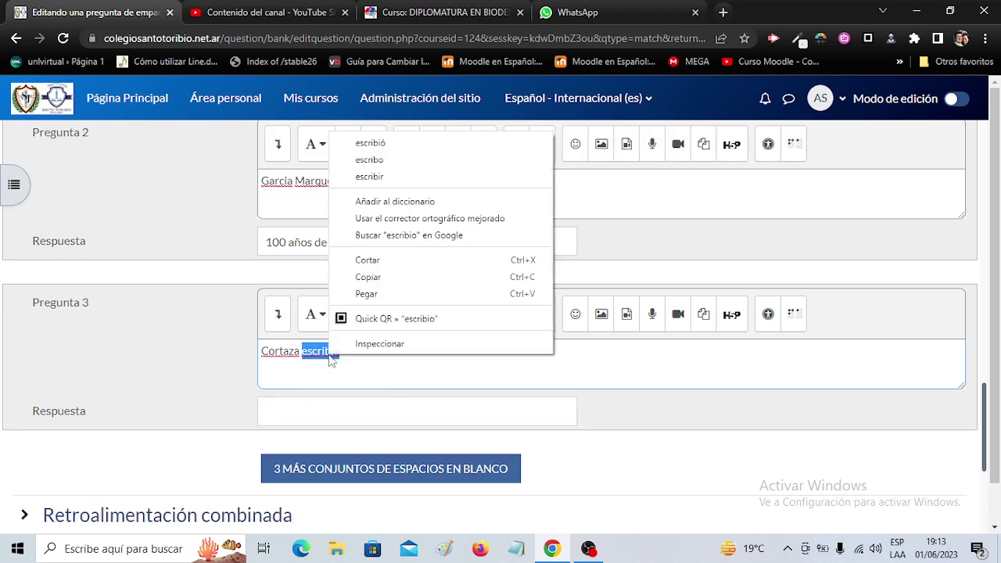
{"action": "left_click", "coordinate": [383, 144]}
- Set the answer of Pregunta 3 to "Rayuela" and save the matching question
{"action": "left_click", "coordinate": [360, 410]}
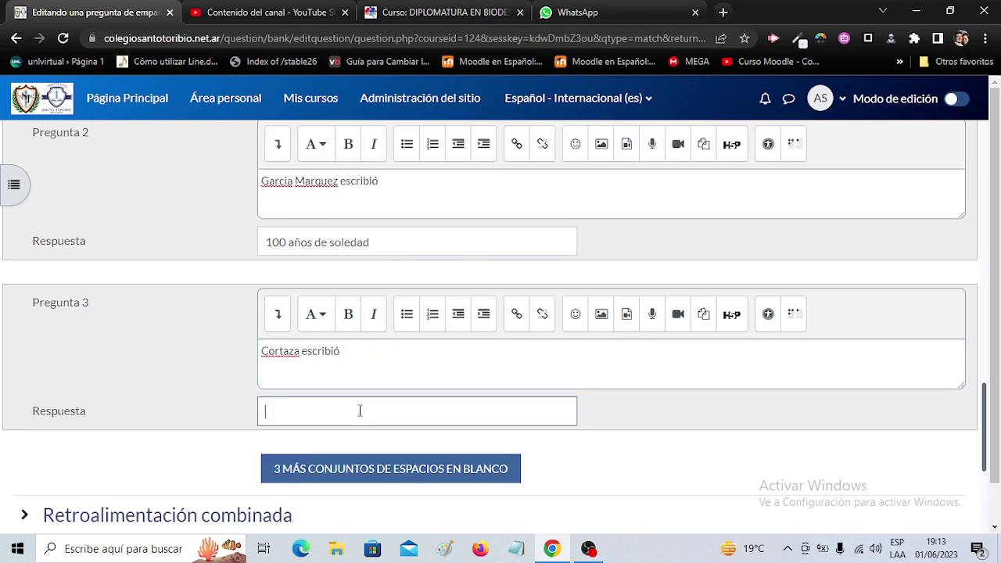
{"action": "type", "text": "Rayuela"}
{"action": "left_click", "coordinate": [706, 431]}
{"action": "scroll", "coordinate": [706, 431], "scroll_direction": "down", "scroll_amount": 5}
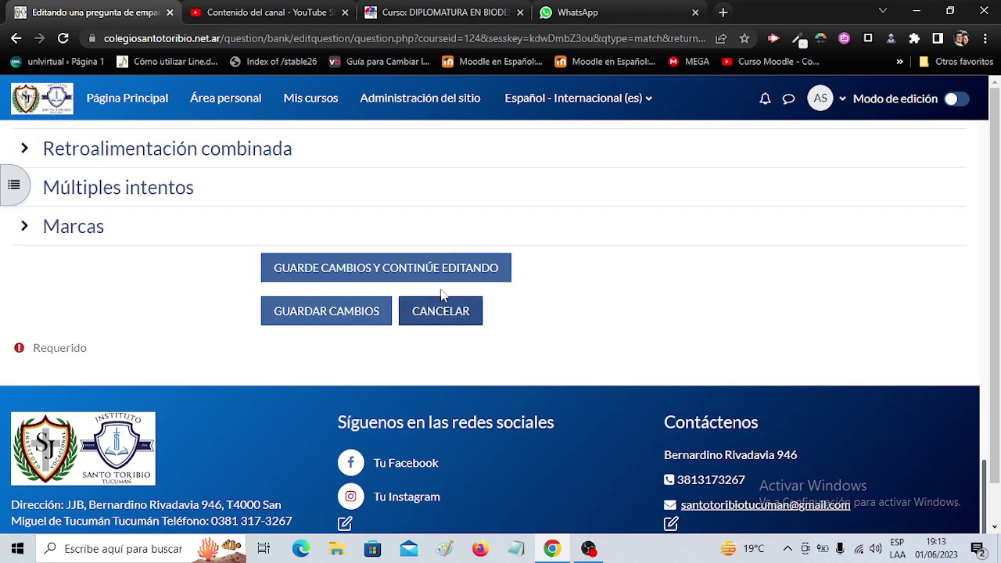
{"action": "left_click", "coordinate": [361, 314]}
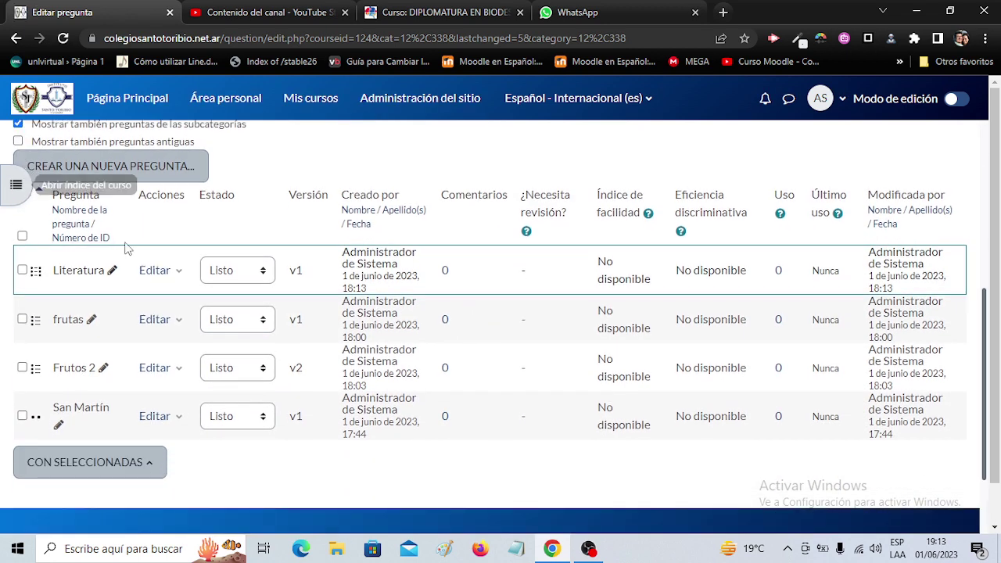
- Preview the Literatura question and answer "Cortaza escribió" with "100 años de soledad"
{"action": "left_click", "coordinate": [178, 275]}
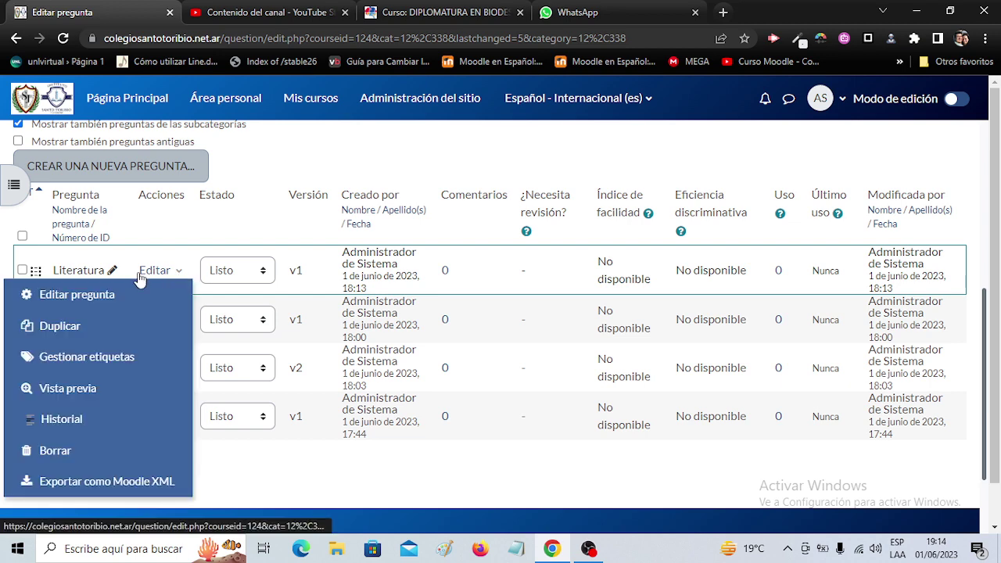
{"action": "left_click", "coordinate": [61, 389]}
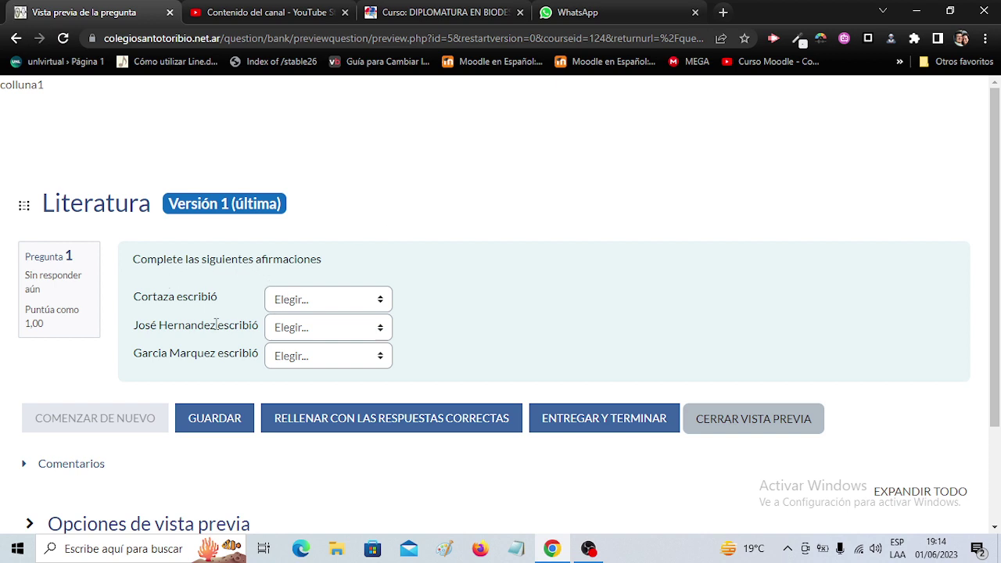
{"action": "left_click", "coordinate": [325, 302]}
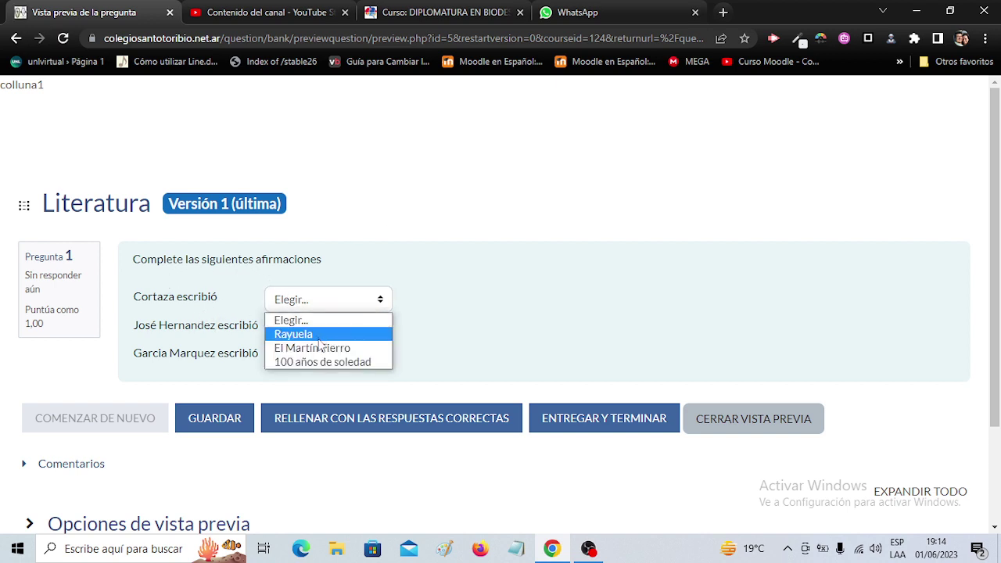
{"action": "left_click", "coordinate": [323, 362]}
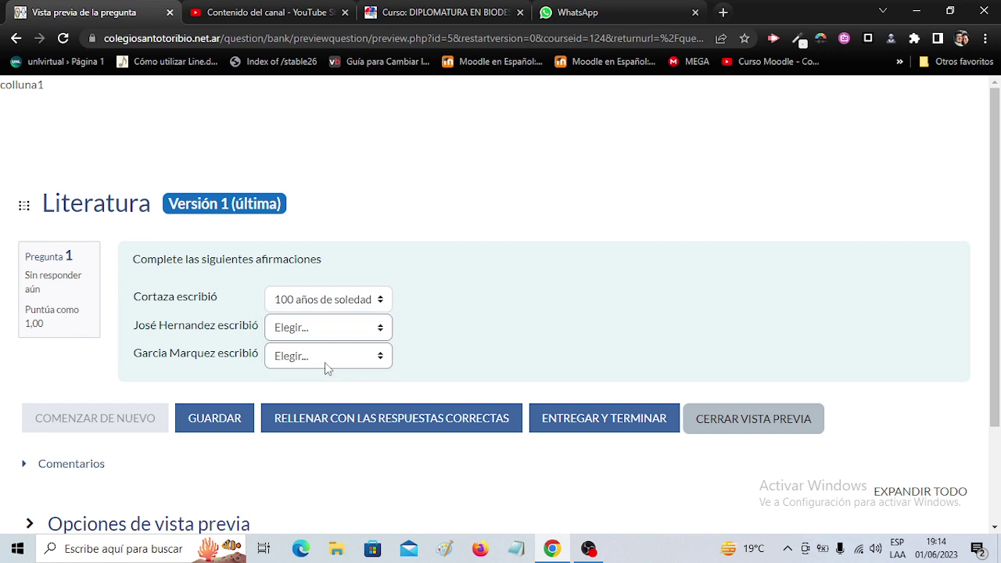
- Match José Hernandez with "El Martín Fierro" and Garcia Marquez with "100 años de soledad", submit the attempt and close the preview
{"action": "left_click", "coordinate": [295, 338]}
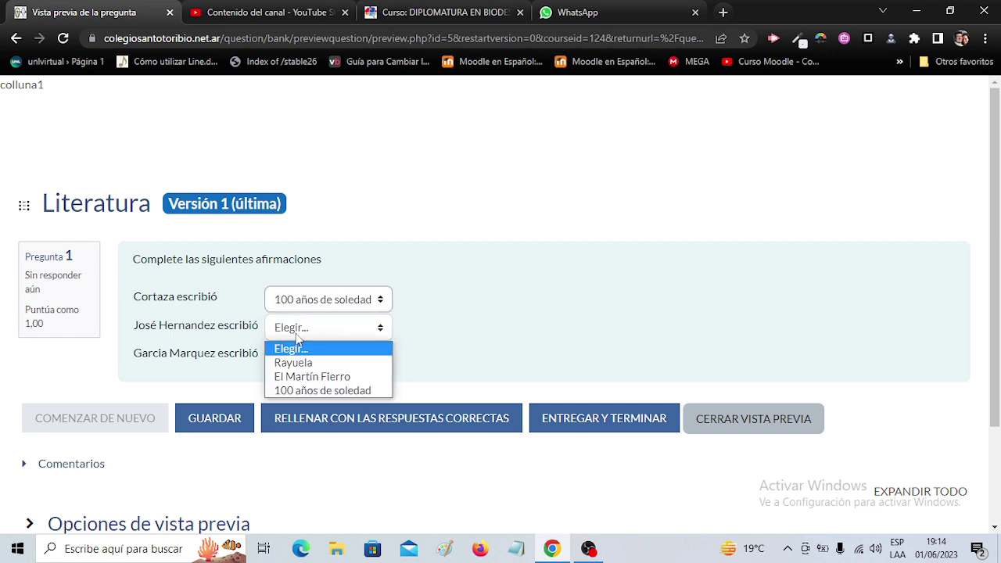
{"action": "left_click", "coordinate": [305, 373]}
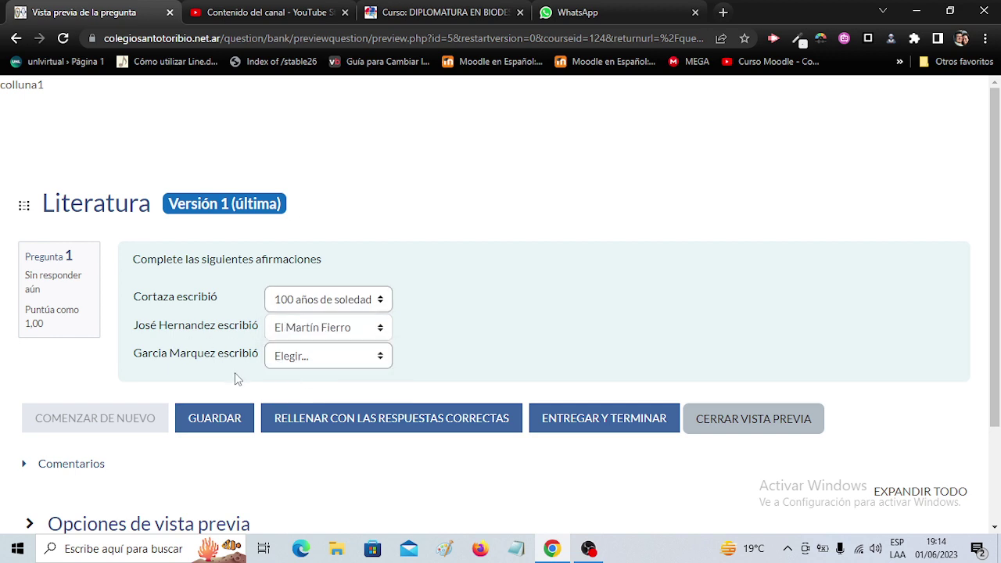
{"action": "left_click", "coordinate": [326, 360]}
{"action": "left_click", "coordinate": [335, 420]}
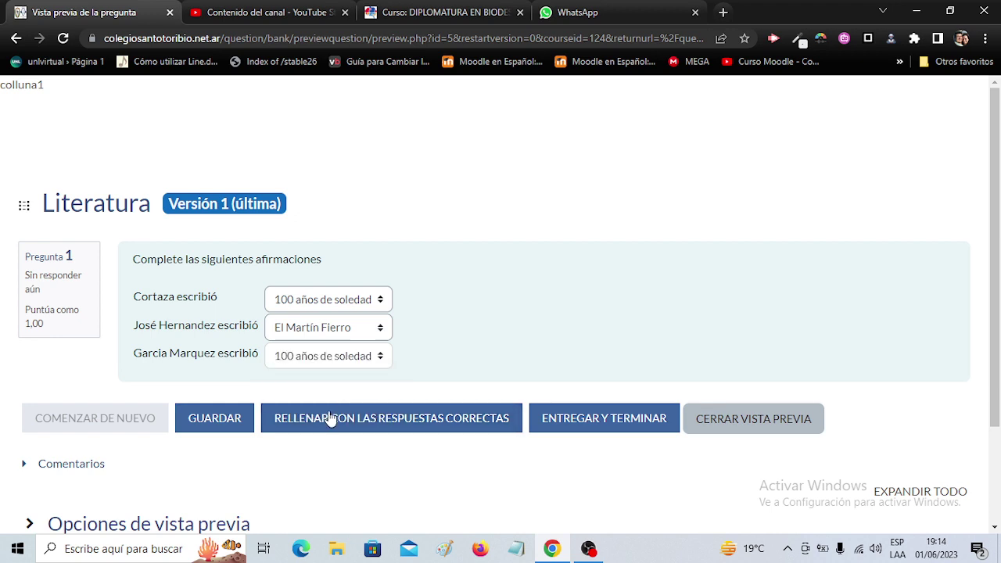
{"action": "left_click", "coordinate": [593, 424]}
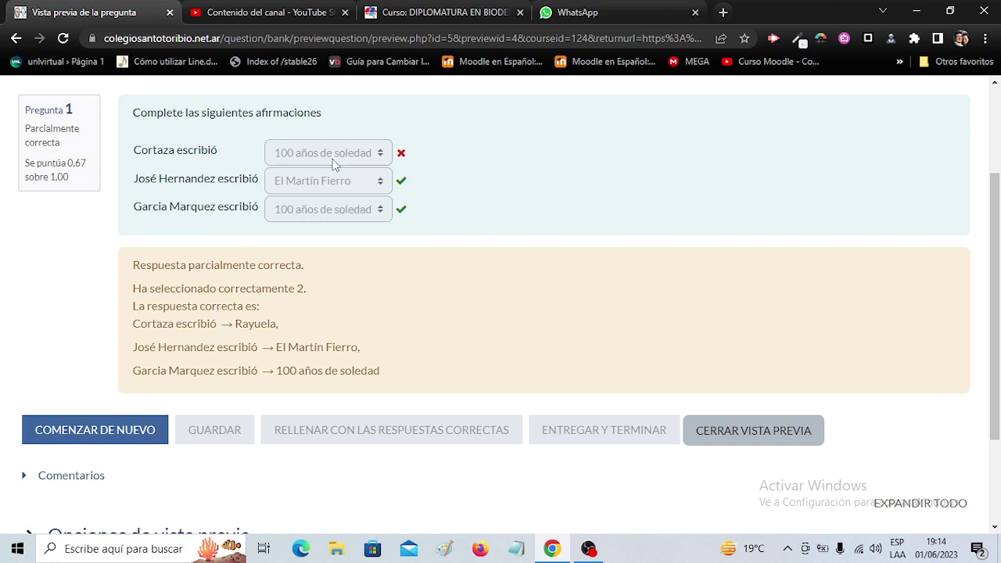
{"action": "left_click", "coordinate": [774, 438]}
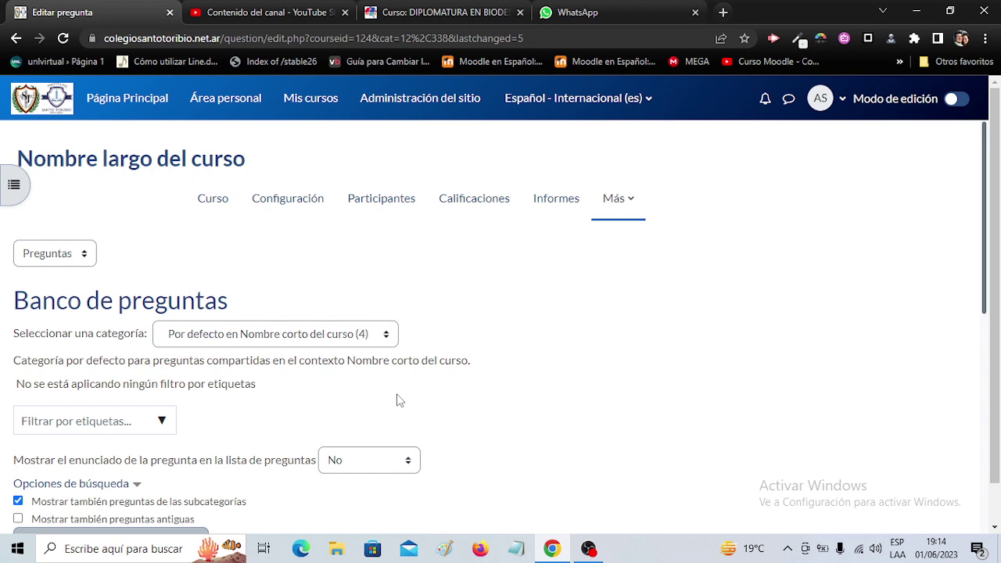
- Open the Literatura question for editing and add three more blank question-and-answer sets
{"action": "scroll", "coordinate": [536, 369], "scroll_direction": "down", "scroll_amount": 5}
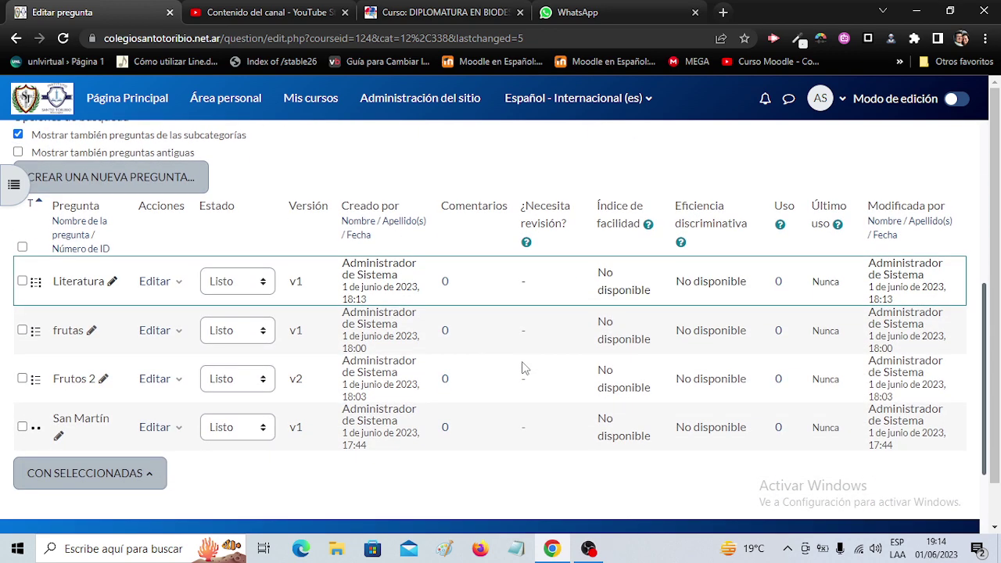
{"action": "left_click", "coordinate": [172, 283]}
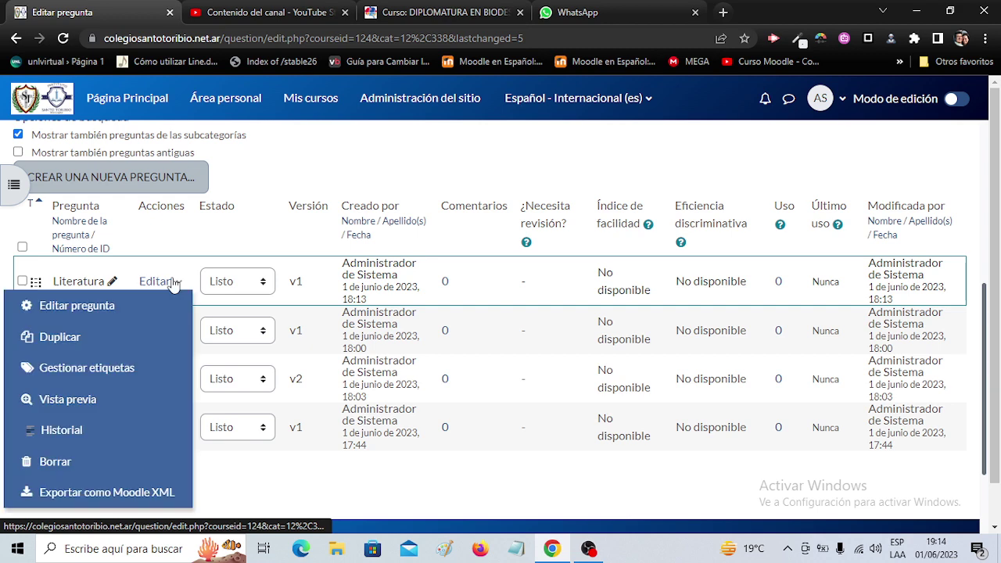
{"action": "left_click", "coordinate": [98, 308]}
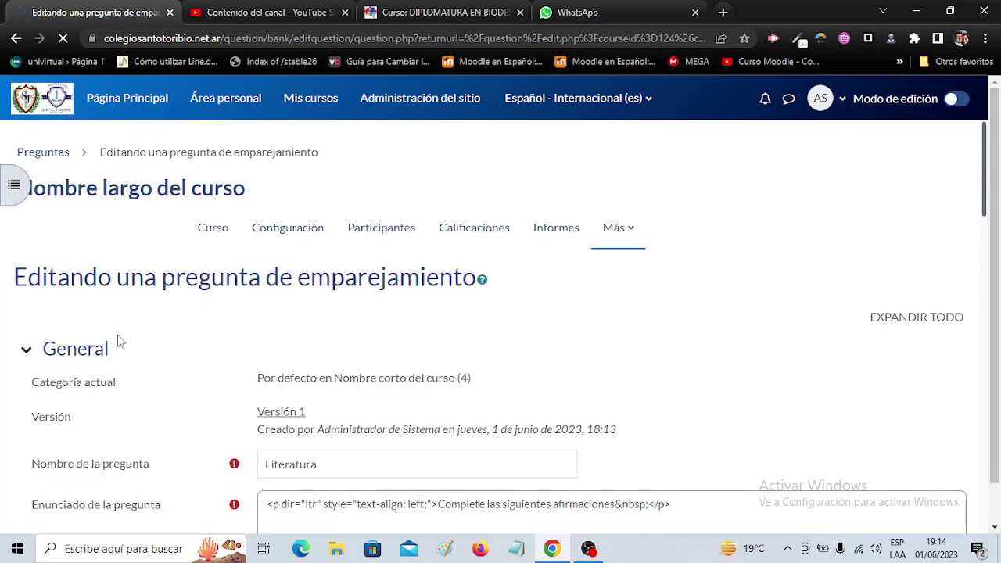
{"action": "scroll", "coordinate": [523, 364], "scroll_direction": "down", "scroll_amount": 4}
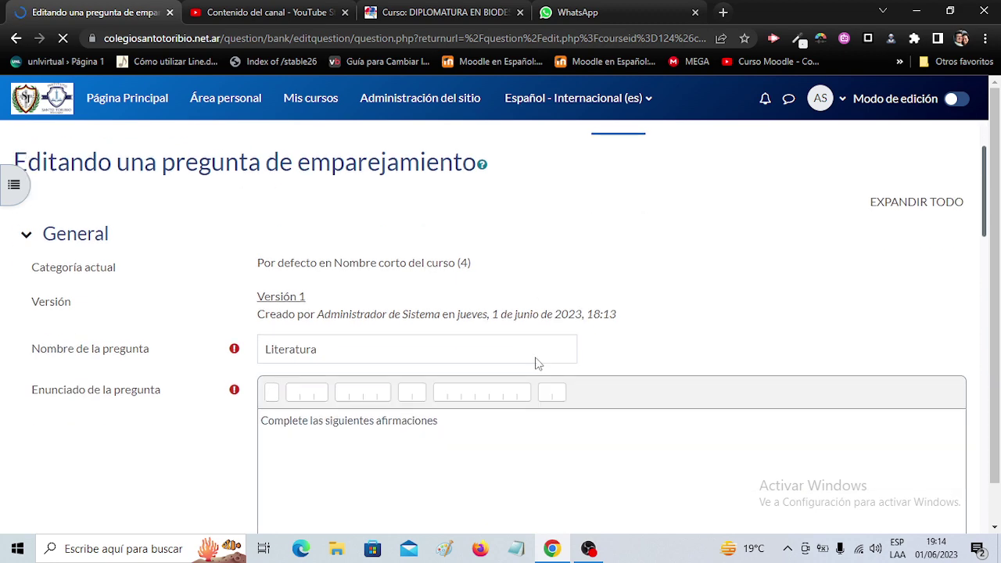
{"action": "scroll", "coordinate": [594, 366], "scroll_direction": "down", "scroll_amount": 10}
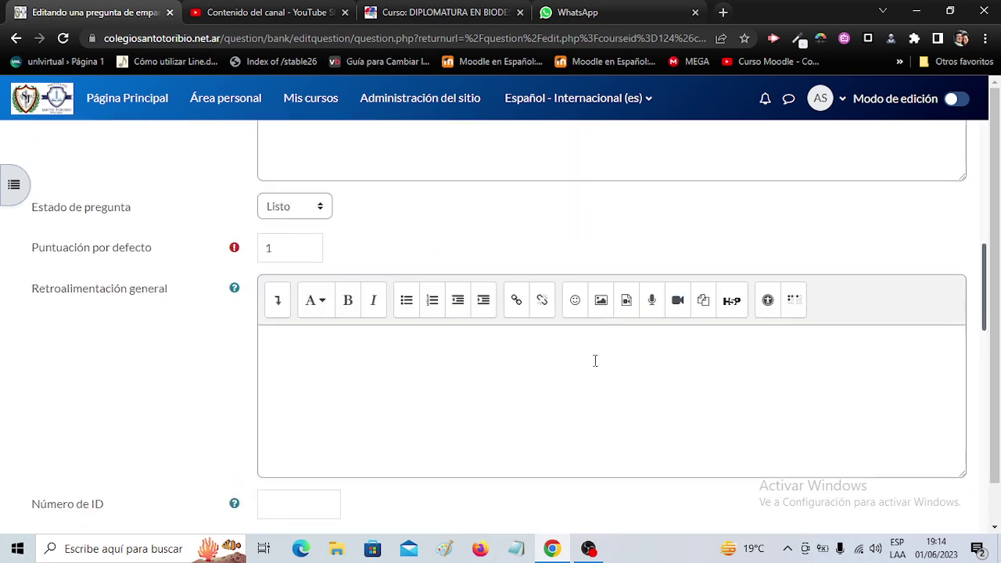
{"action": "scroll", "coordinate": [595, 361], "scroll_direction": "down", "scroll_amount": 2}
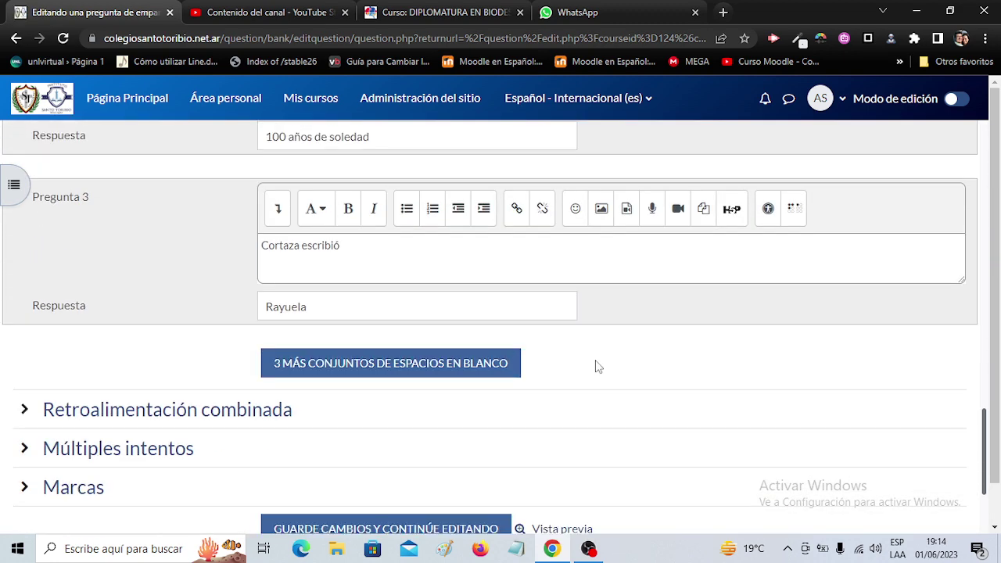
{"action": "left_click", "coordinate": [375, 375]}
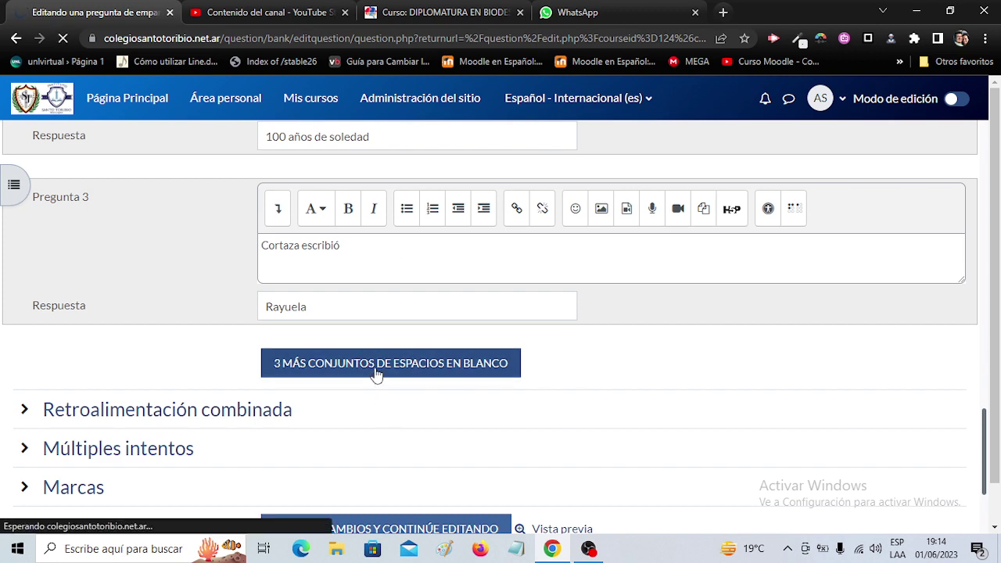
- Set the answer of Pregunta 4 to "Ninguna es la correcta", leaving its question text blank
{"action": "scroll", "coordinate": [532, 380], "scroll_direction": "down", "scroll_amount": 5}
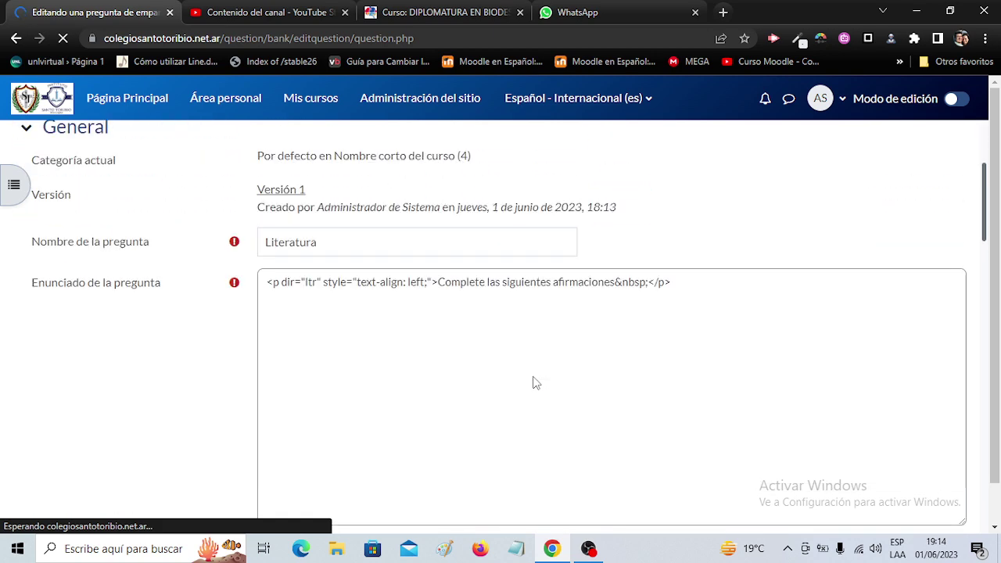
{"action": "scroll", "coordinate": [532, 382], "scroll_direction": "down", "scroll_amount": 10}
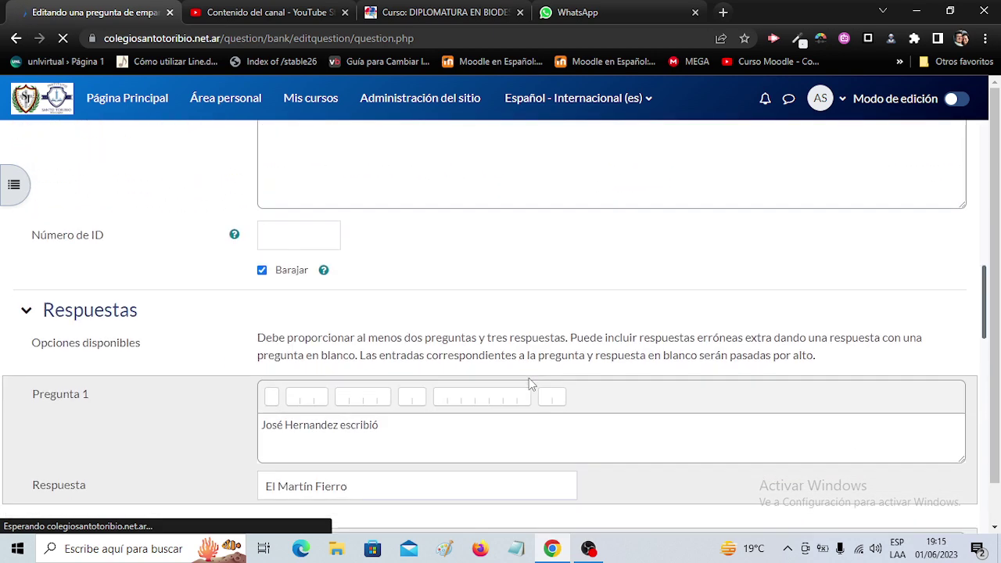
{"action": "scroll", "coordinate": [529, 384], "scroll_direction": "down", "scroll_amount": 3}
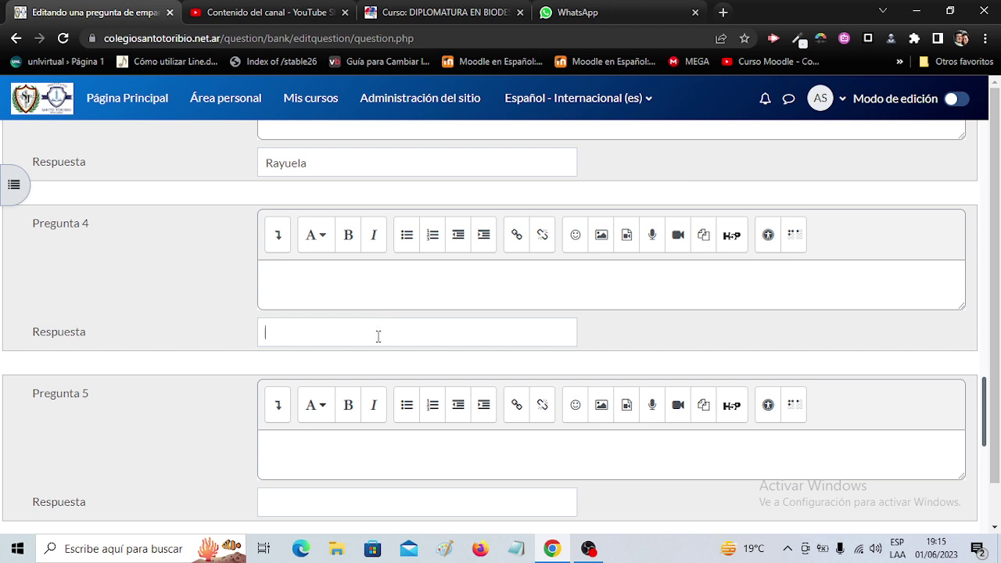
{"action": "left_click", "coordinate": [377, 336]}
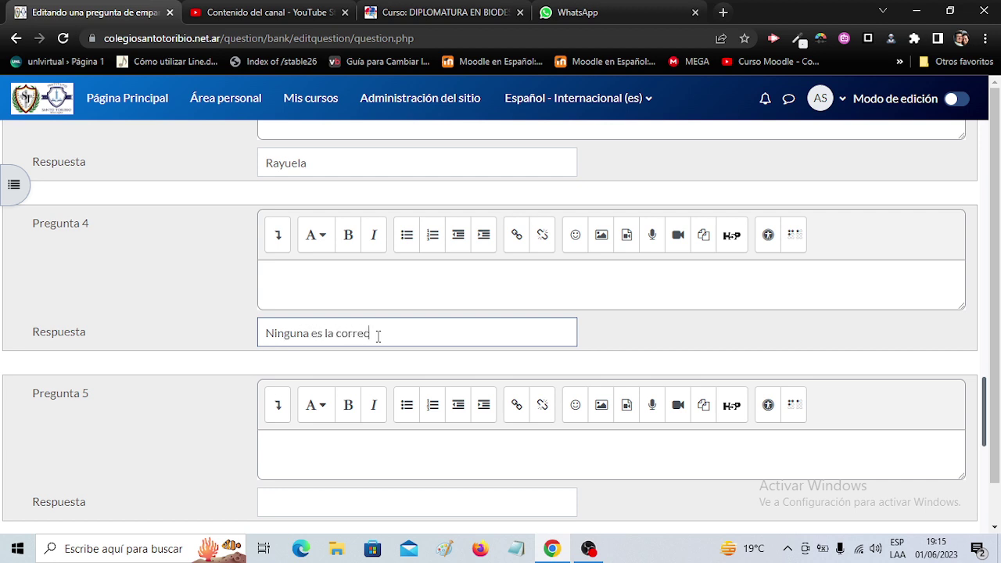
- Set the answer of Pregunta 5 to "Todas son correctas" with no question text, and save the changes to the question
{"action": "scroll", "coordinate": [375, 453], "scroll_direction": "down", "scroll_amount": 2}
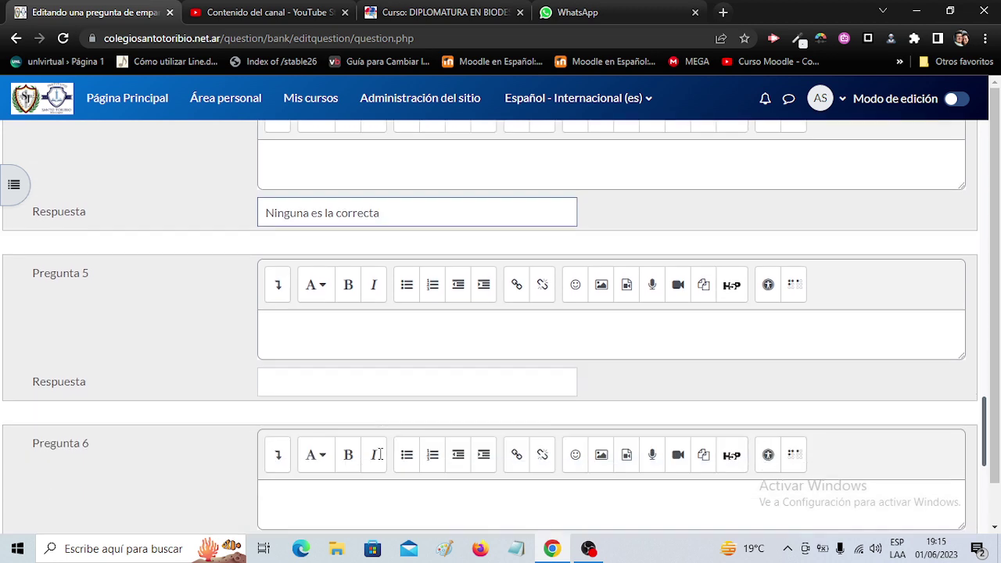
{"action": "left_click", "coordinate": [358, 361]}
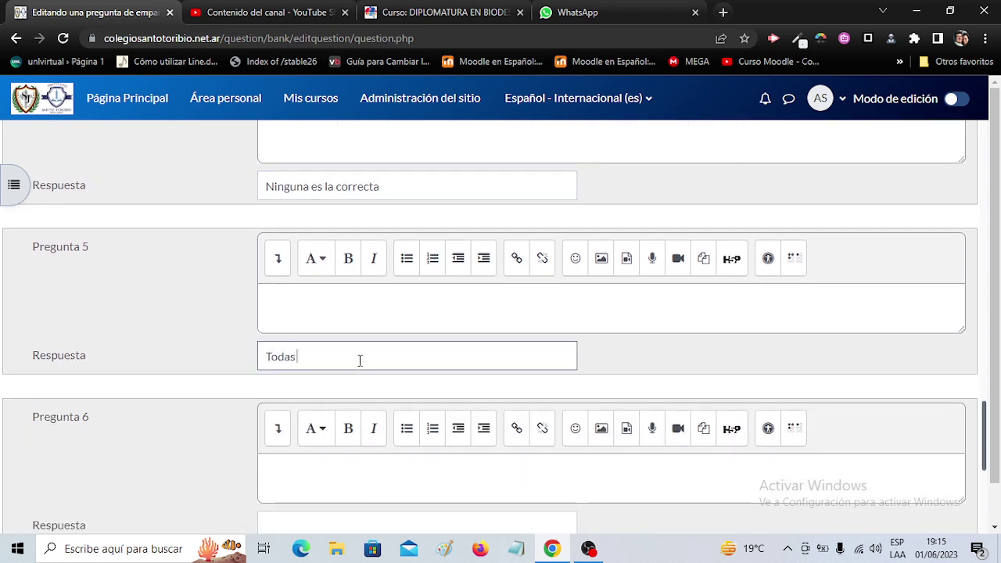
{"action": "type", "text": "Todas son correctas"}
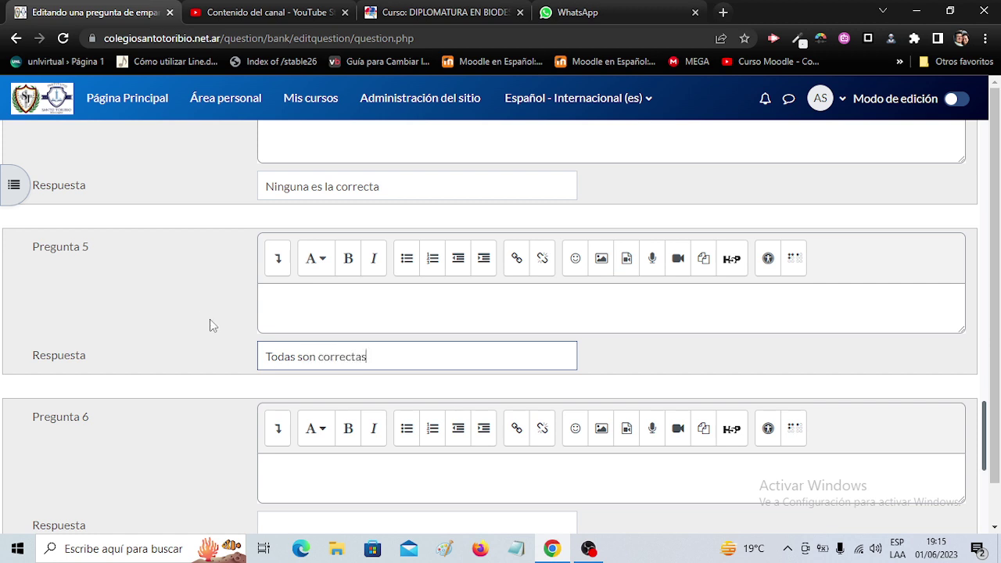
{"action": "left_click", "coordinate": [210, 319]}
{"action": "scroll", "coordinate": [313, 393], "scroll_direction": "down", "scroll_amount": 3}
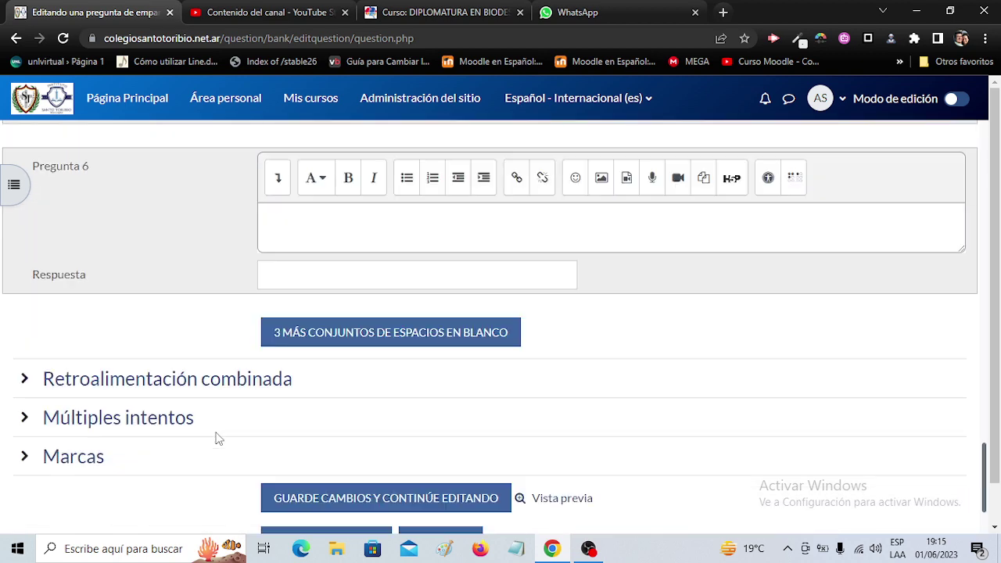
{"action": "scroll", "coordinate": [218, 438], "scroll_direction": "down", "scroll_amount": 3}
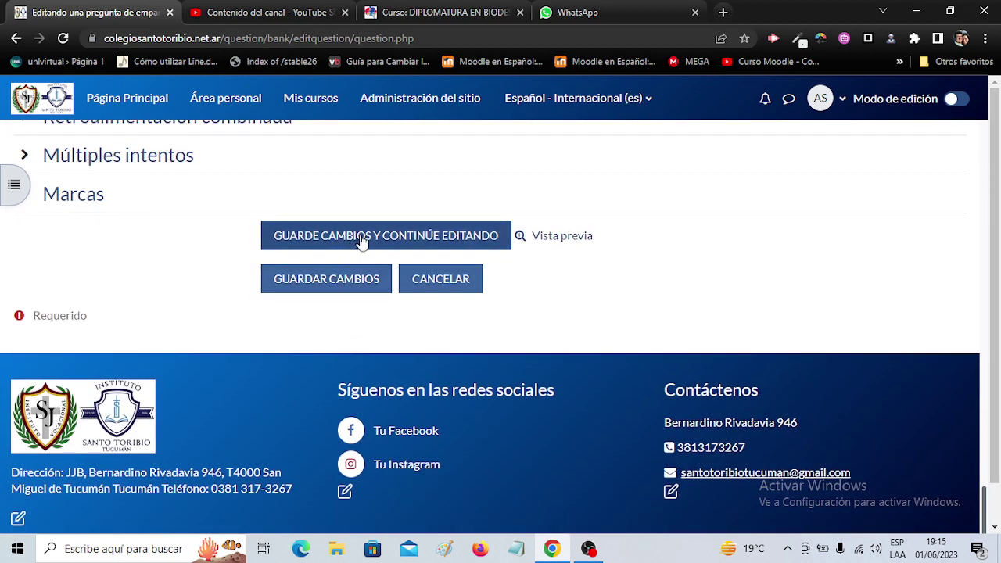
{"action": "left_click", "coordinate": [354, 290]}
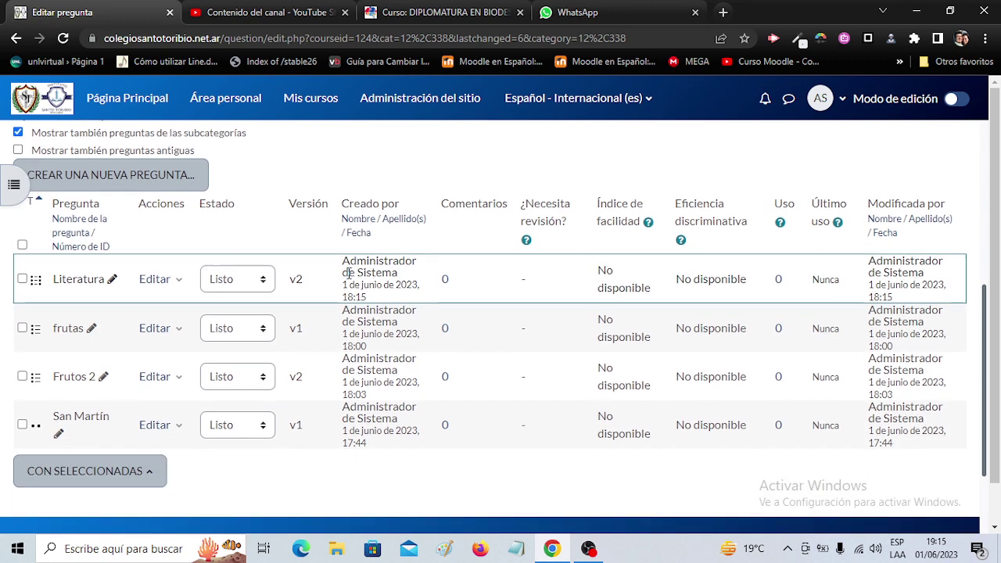
- Preview the updated Literatura question, examine the answer choices for José Hernandez and Cortaza, and close the preview
{"action": "left_click", "coordinate": [180, 280]}
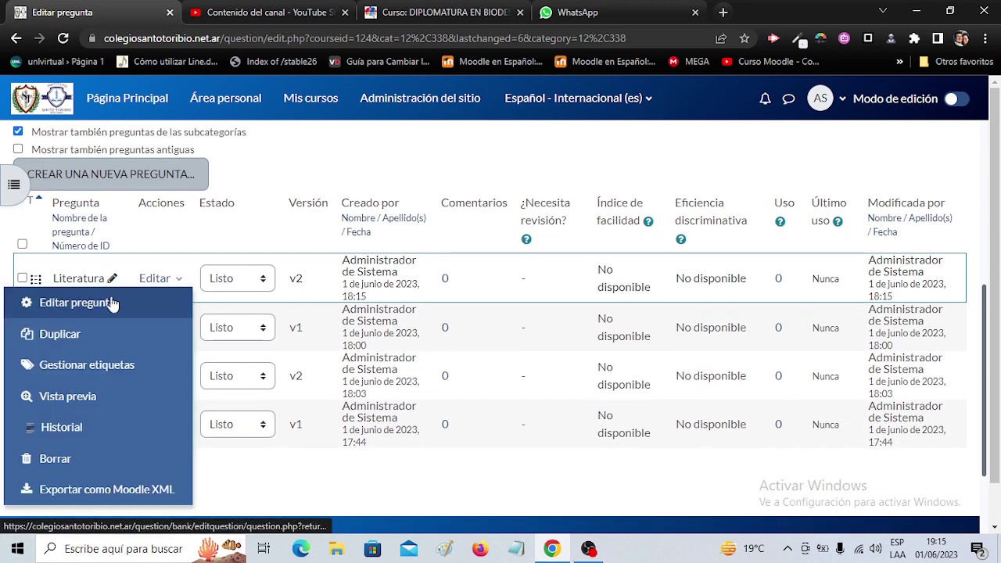
{"action": "left_click", "coordinate": [68, 393]}
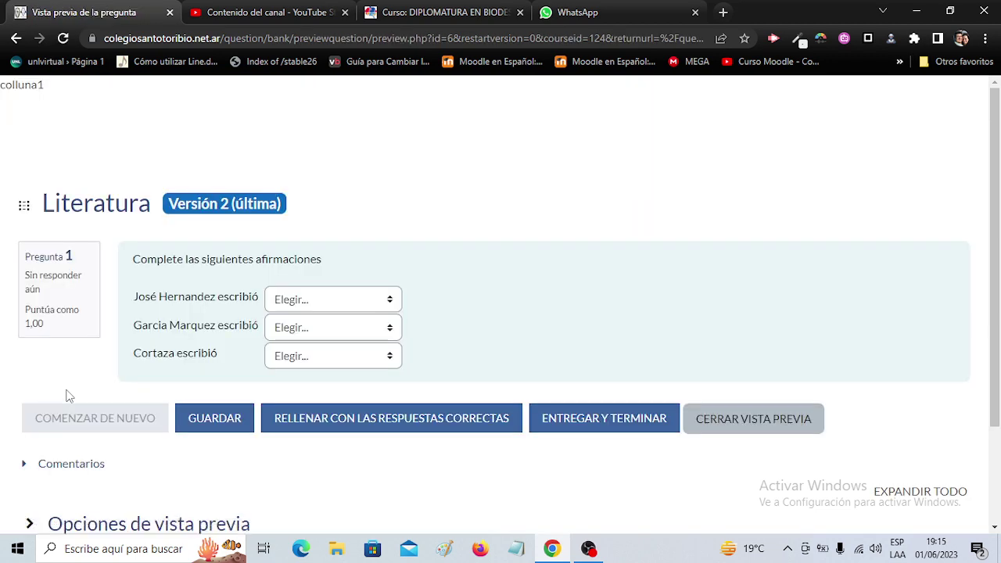
{"action": "left_click", "coordinate": [315, 304]}
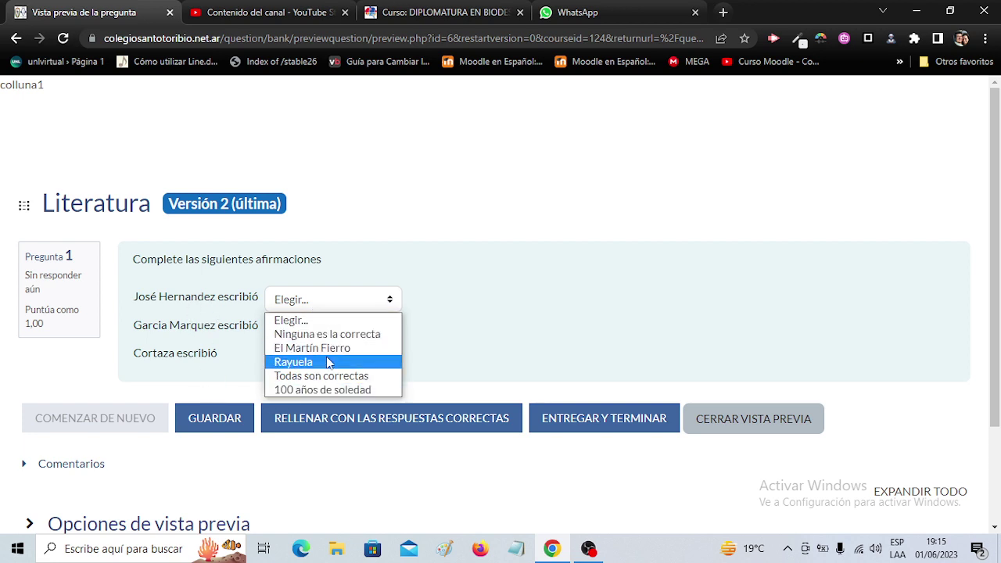
{"action": "left_click", "coordinate": [511, 315]}
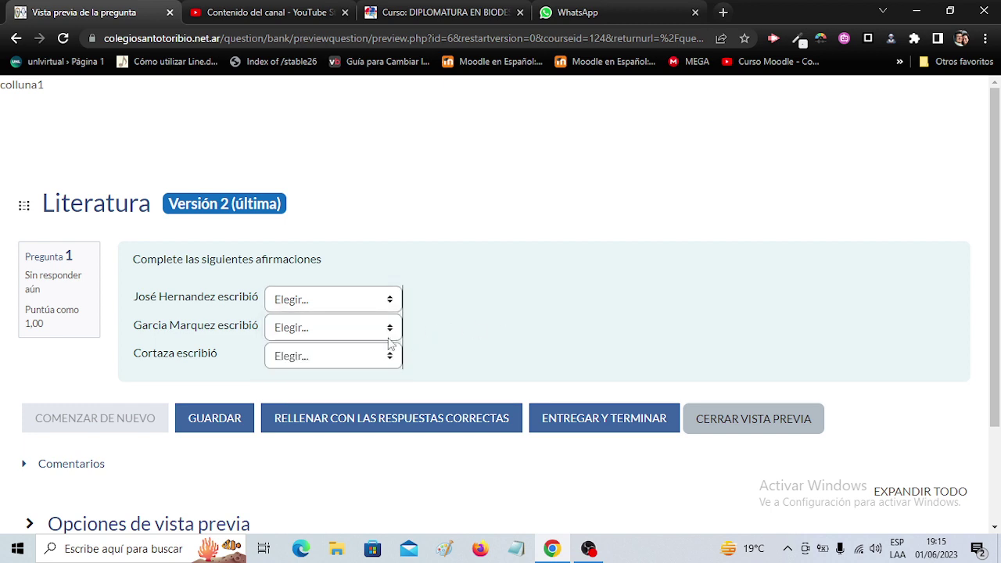
{"action": "left_click", "coordinate": [365, 354]}
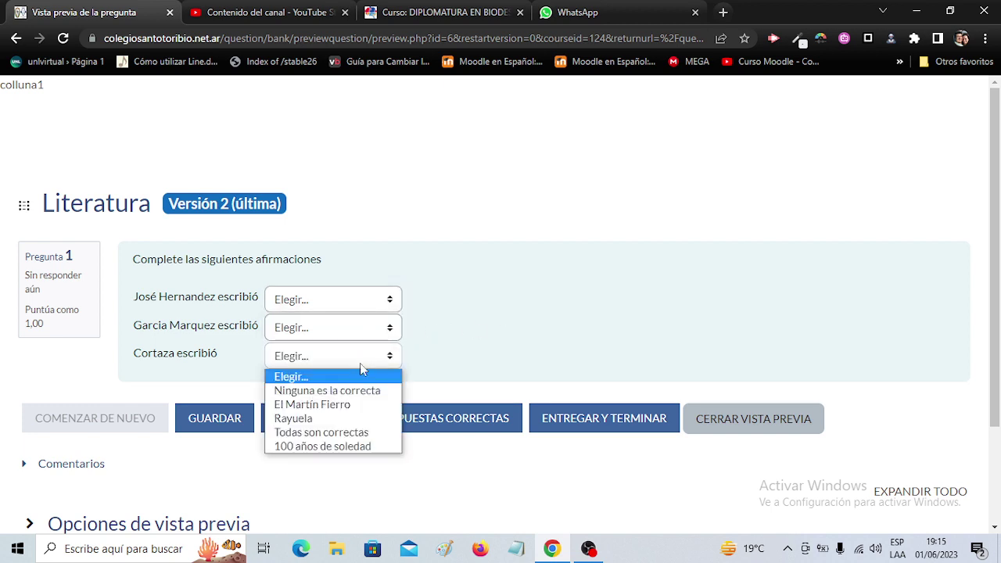
{"action": "left_click", "coordinate": [481, 319]}
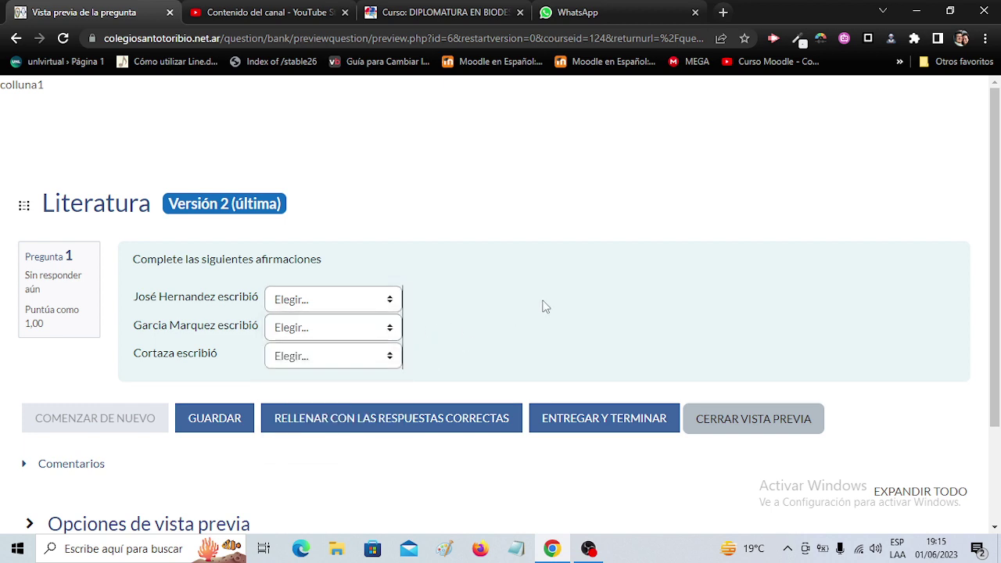
{"action": "left_click", "coordinate": [762, 432]}
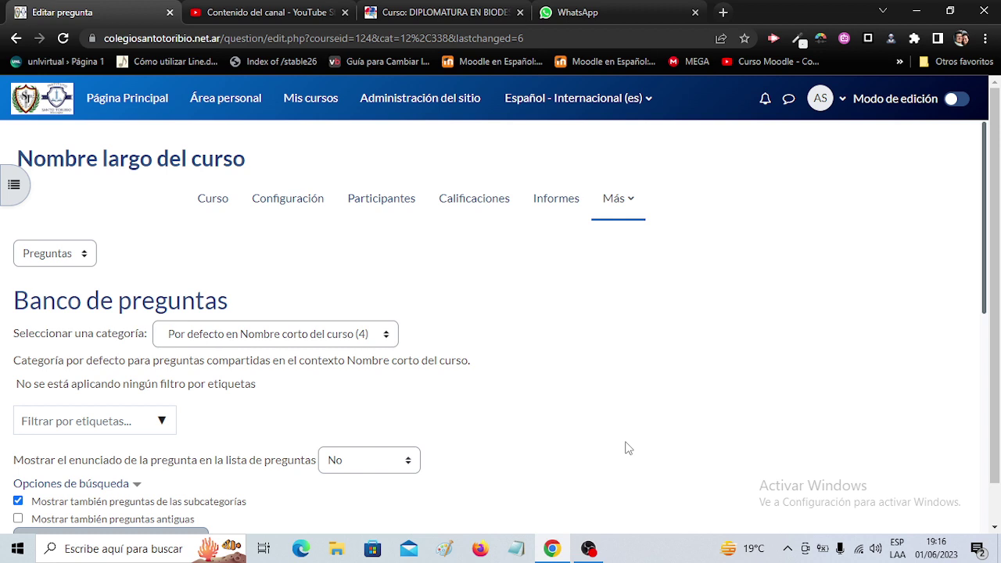
- Return to the course page, open the Actividad 2 quiz, and start adding questions to it
{"action": "left_click", "coordinate": [207, 205]}
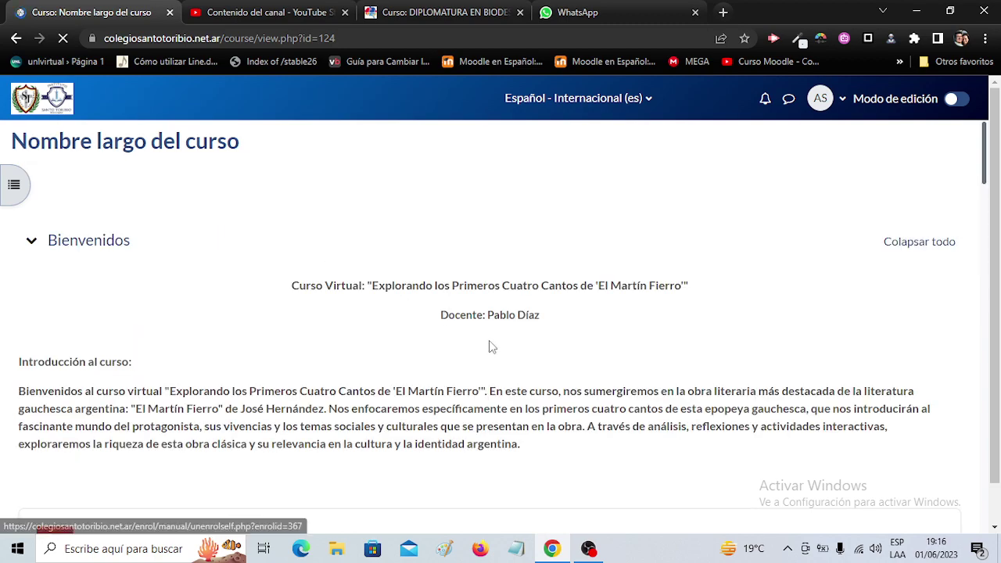
{"action": "scroll", "coordinate": [518, 353], "scroll_direction": "down", "scroll_amount": 15}
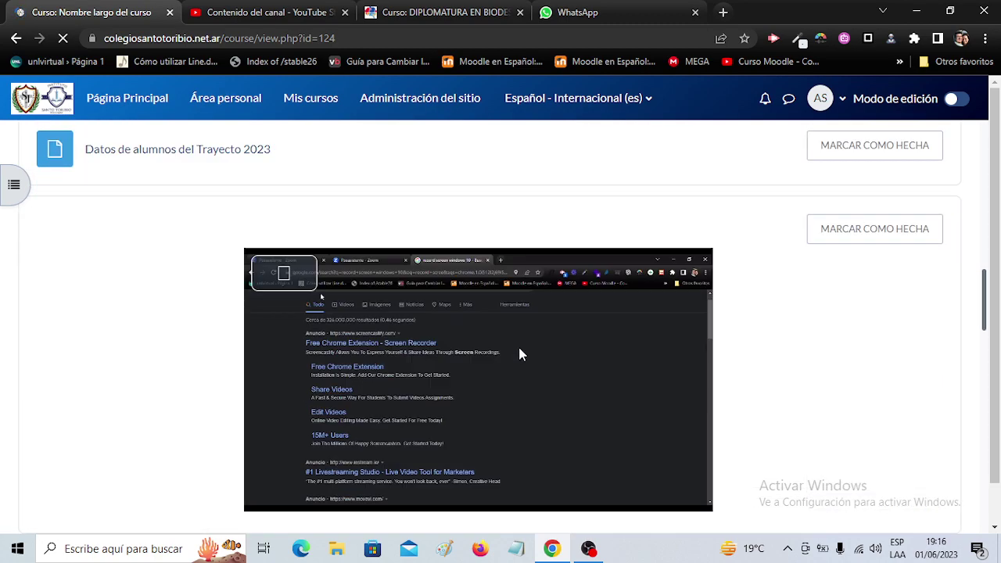
{"action": "scroll", "coordinate": [519, 353], "scroll_direction": "down", "scroll_amount": 9}
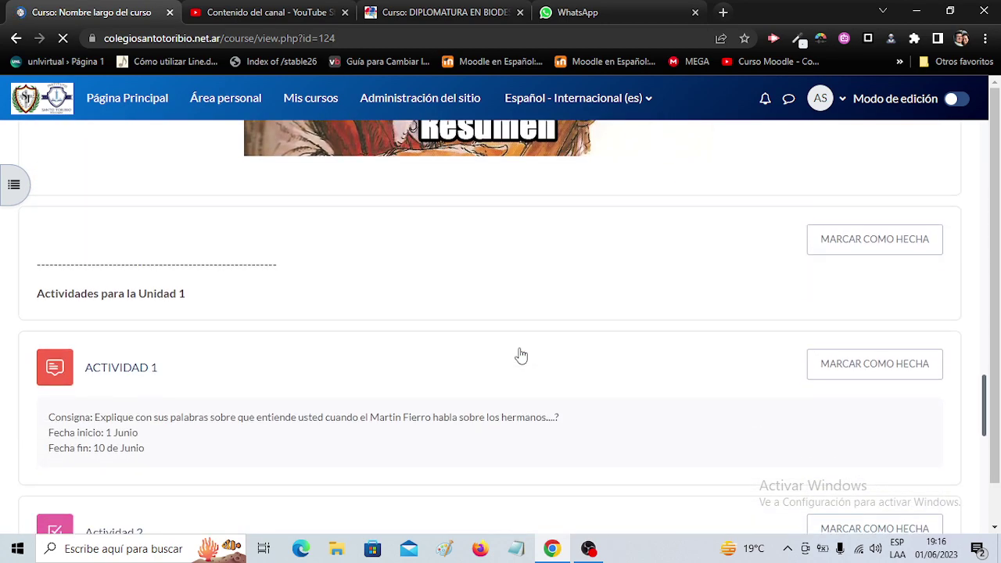
{"action": "scroll", "coordinate": [520, 354], "scroll_direction": "down", "scroll_amount": 5}
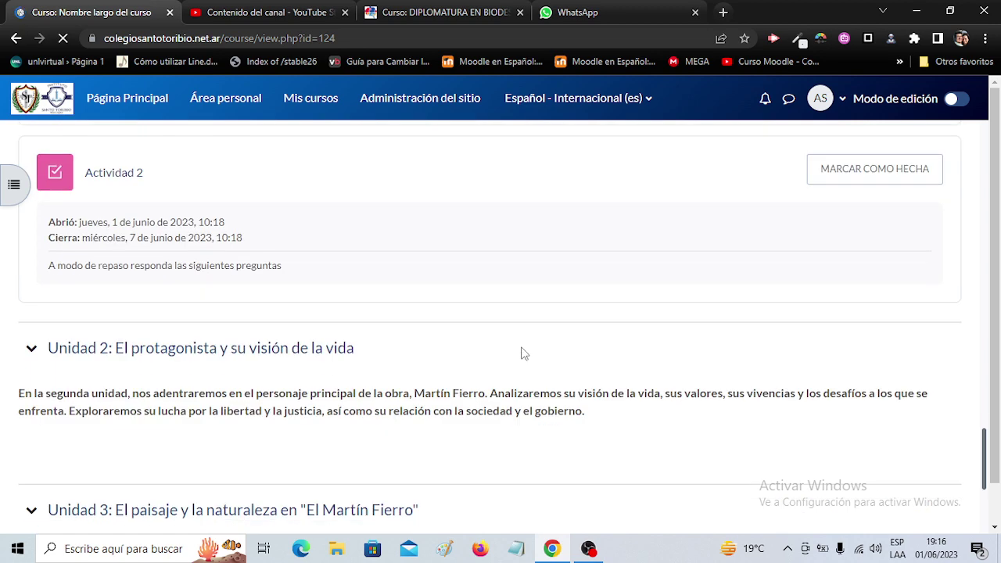
{"action": "left_click", "coordinate": [123, 176]}
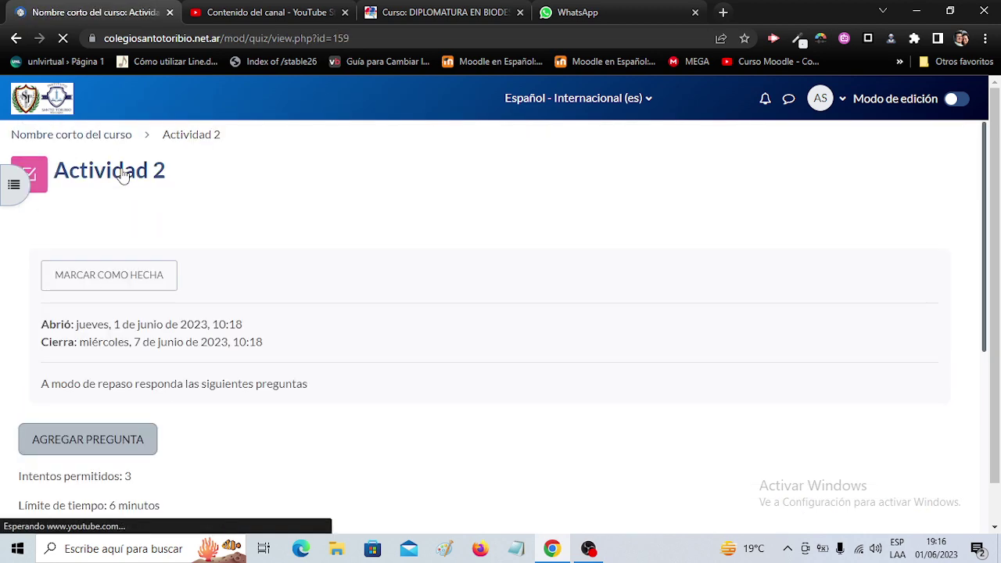
{"action": "scroll", "coordinate": [312, 221], "scroll_direction": "down", "scroll_amount": 1}
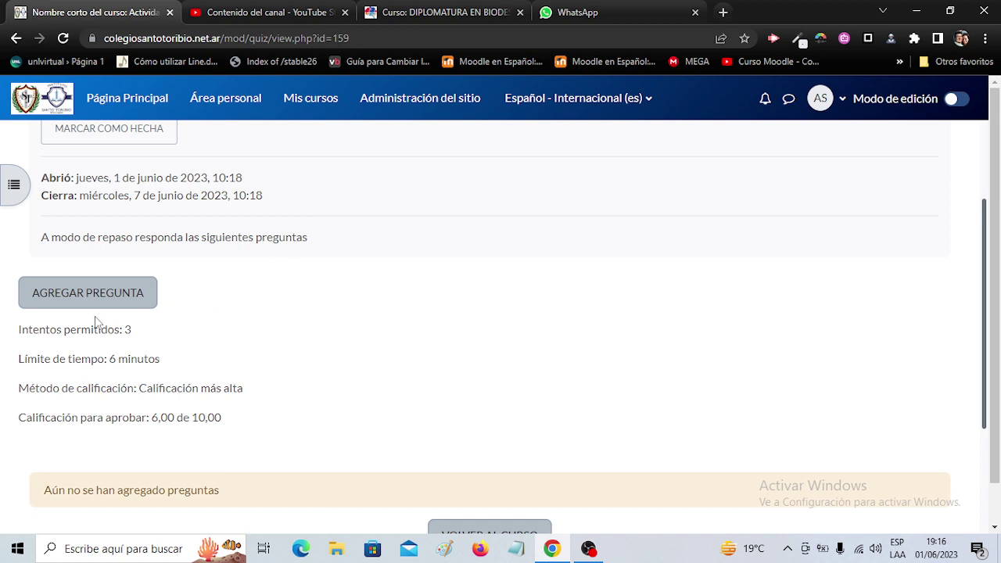
{"action": "left_click", "coordinate": [113, 305]}
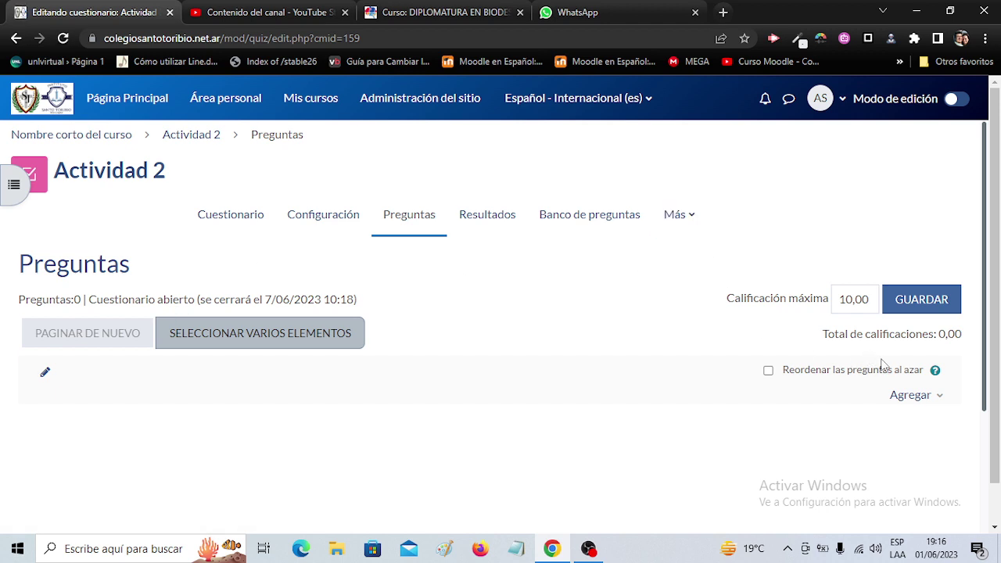
- Add the Literatura question from the question bank to the Actividad 2 quiz
{"action": "left_click", "coordinate": [936, 397]}
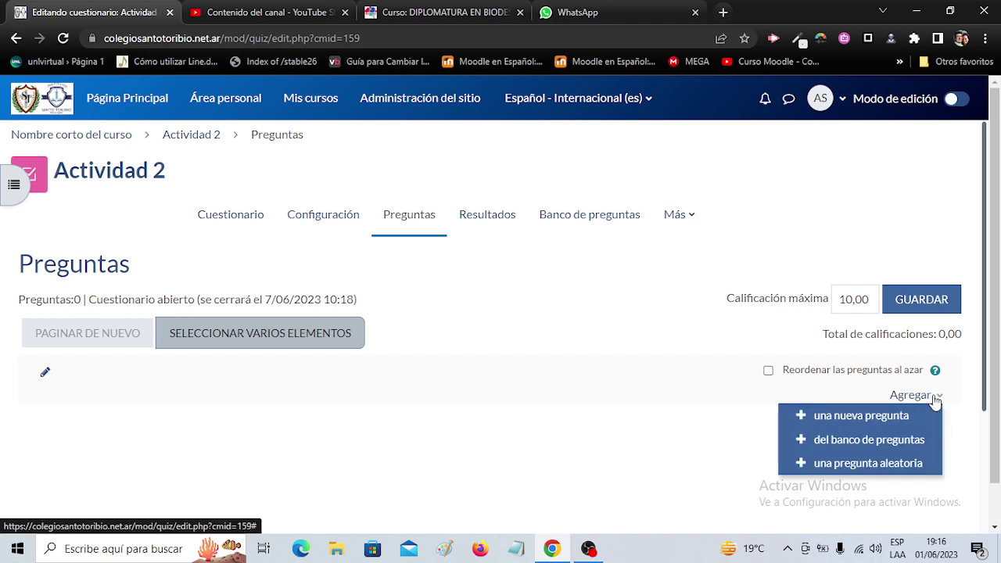
{"action": "left_click", "coordinate": [860, 442]}
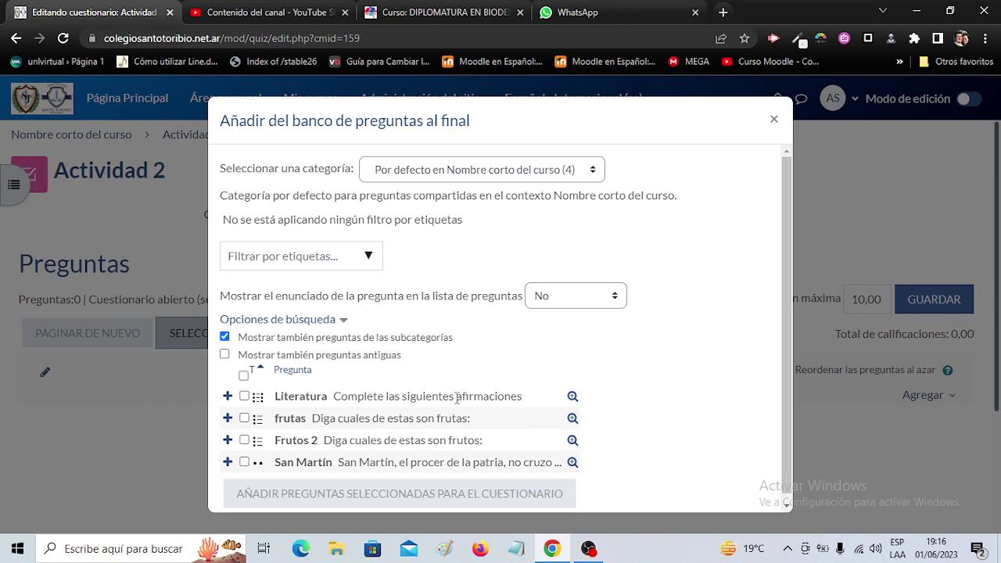
{"action": "scroll", "coordinate": [457, 397], "scroll_direction": "down", "scroll_amount": 1}
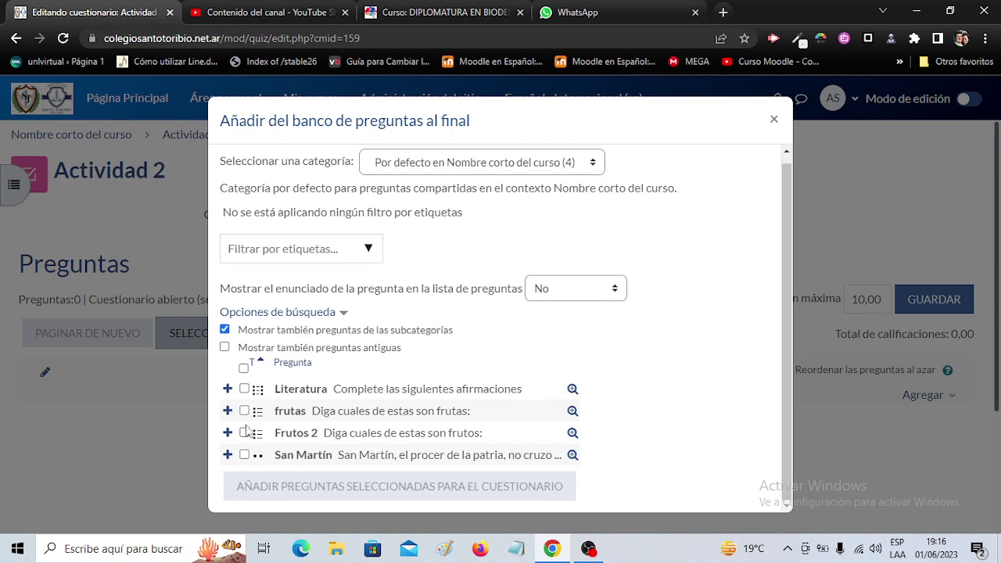
{"action": "left_click", "coordinate": [244, 389]}
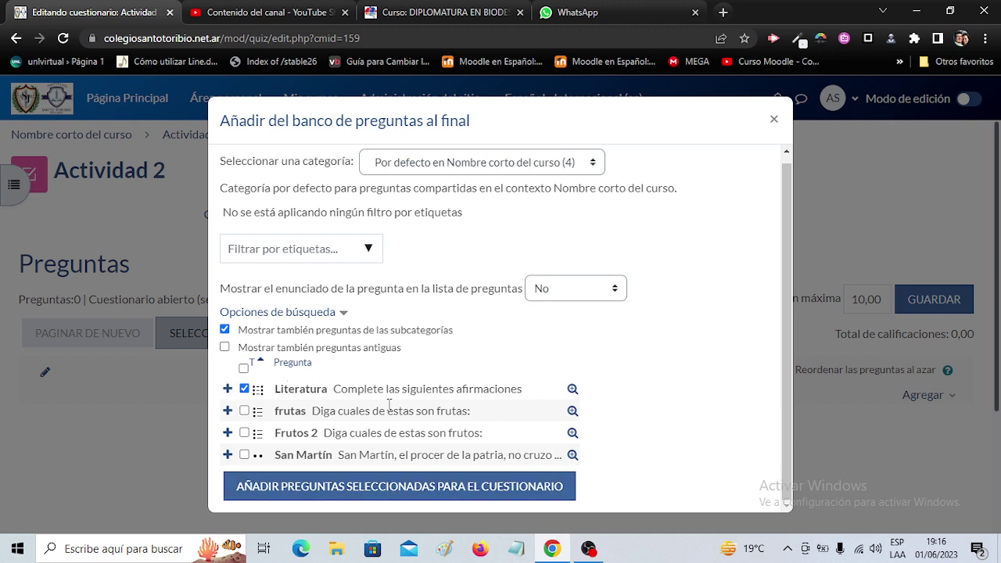
{"action": "left_click", "coordinate": [332, 495]}
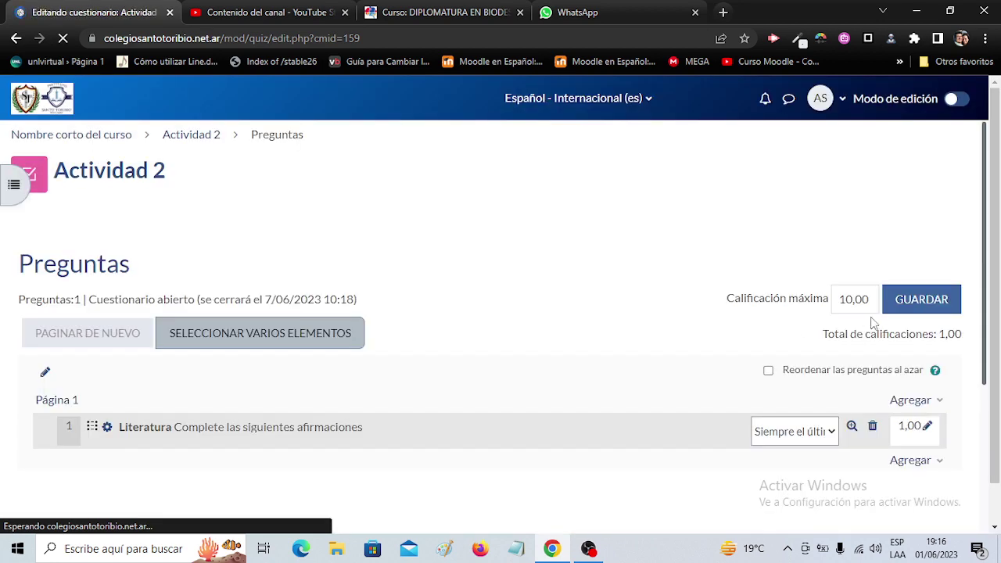
- Add one random question from the course's default category at the end of the quiz, and save the maximum grade
{"action": "scroll", "coordinate": [874, 316], "scroll_direction": "down", "scroll_amount": 2}
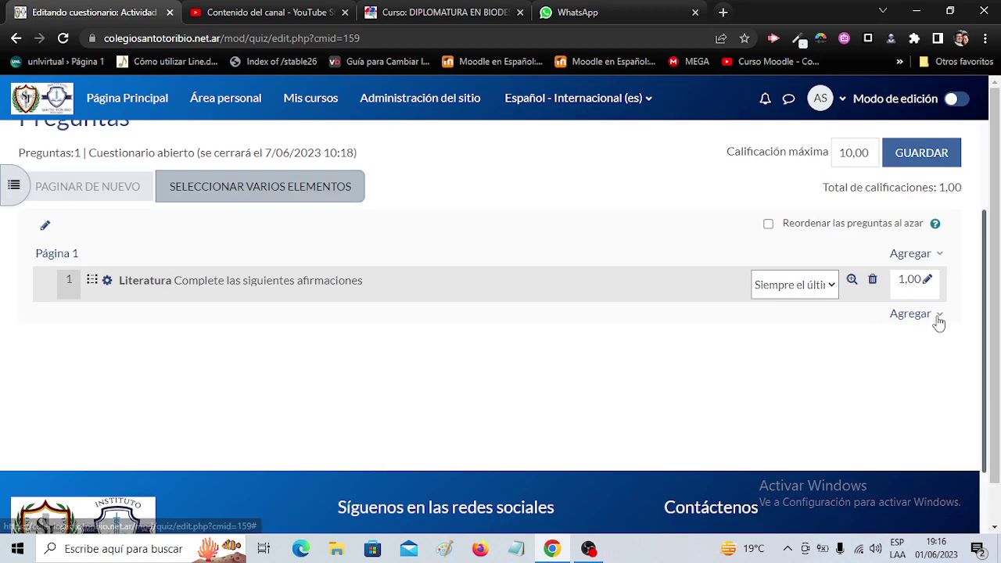
{"action": "left_click", "coordinate": [938, 315]}
{"action": "left_click", "coordinate": [865, 383]}
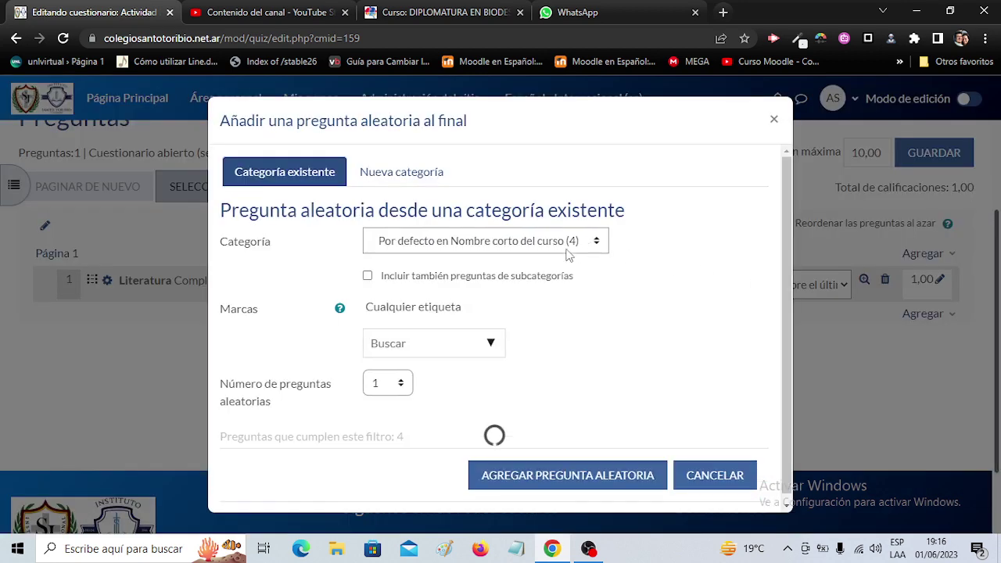
{"action": "scroll", "coordinate": [579, 243], "scroll_direction": "down", "scroll_amount": 1}
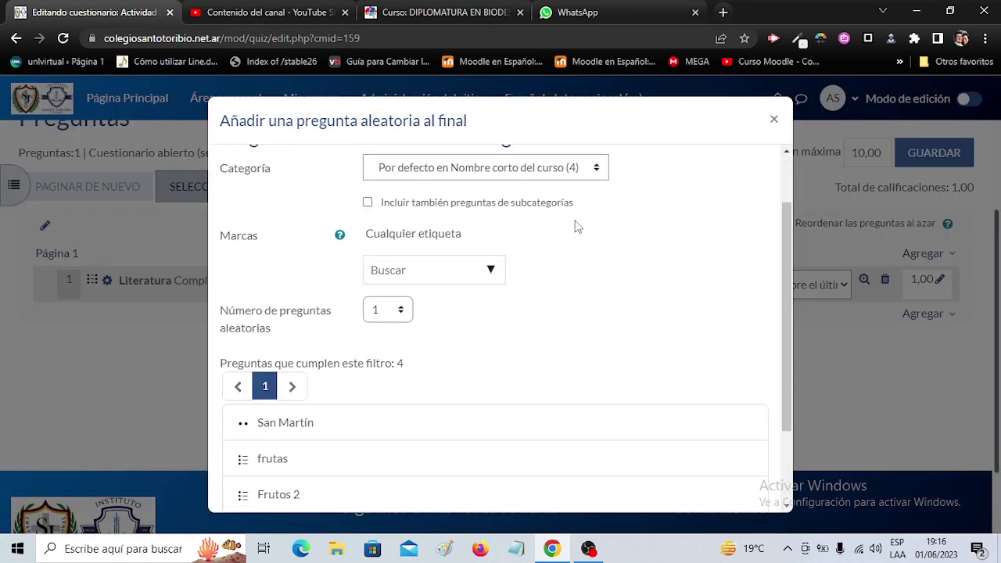
{"action": "scroll", "coordinate": [574, 229], "scroll_direction": "down", "scroll_amount": 2}
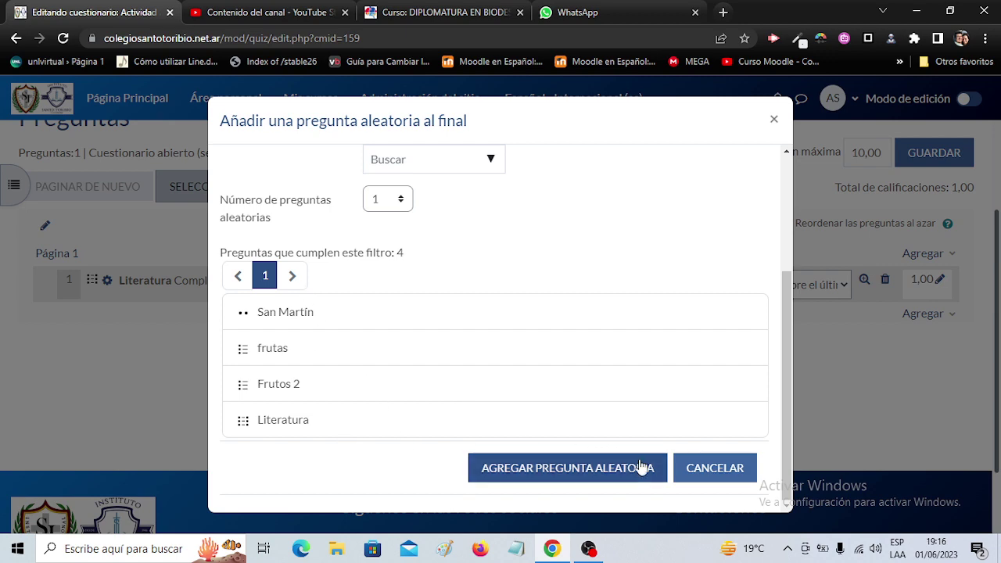
{"action": "left_click", "coordinate": [603, 476]}
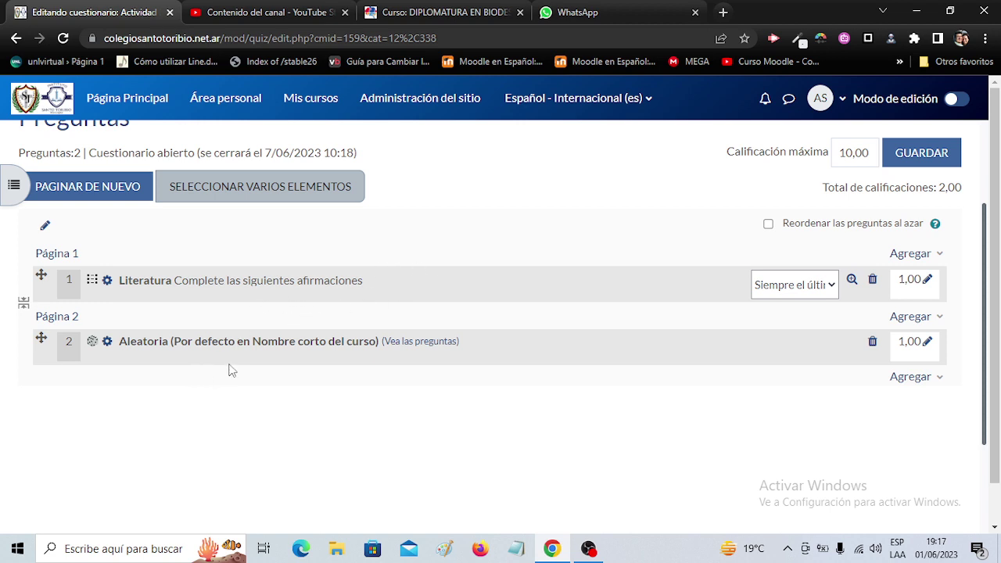
{"action": "left_click", "coordinate": [915, 160]}
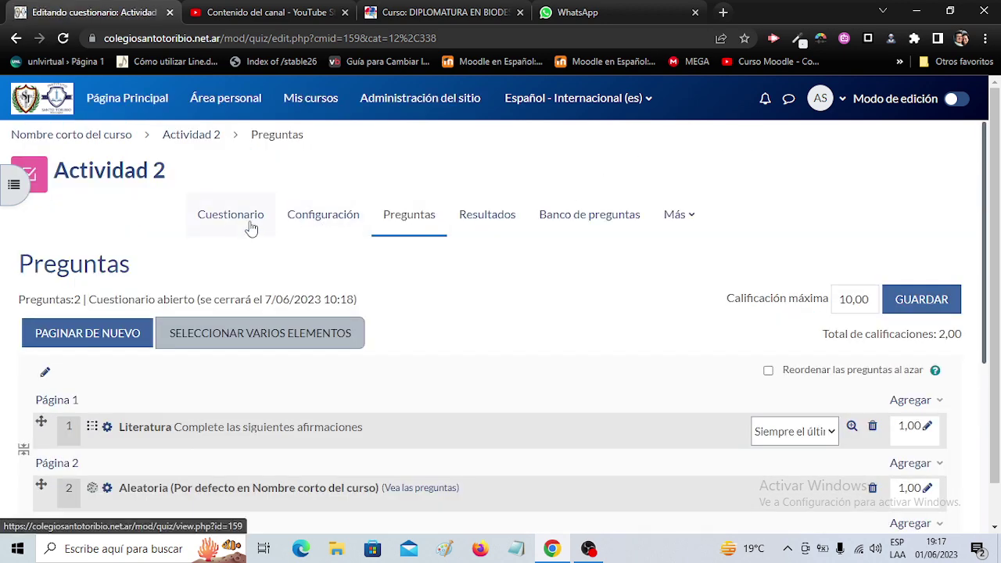
- Return to the Actividad 2 quiz overview and start a timed preview attempt
{"action": "left_click", "coordinate": [251, 227]}
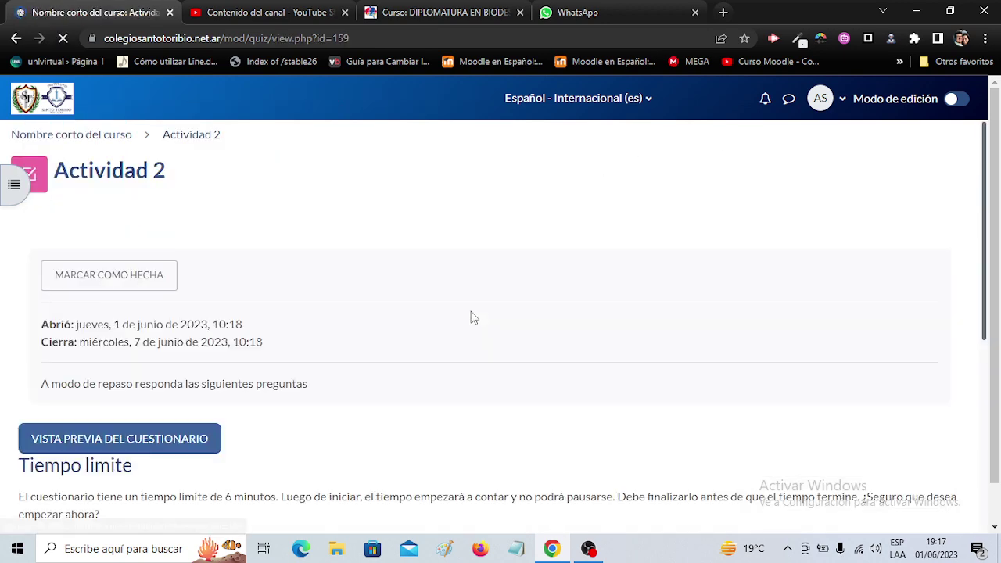
{"action": "scroll", "coordinate": [479, 314], "scroll_direction": "down", "scroll_amount": 2}
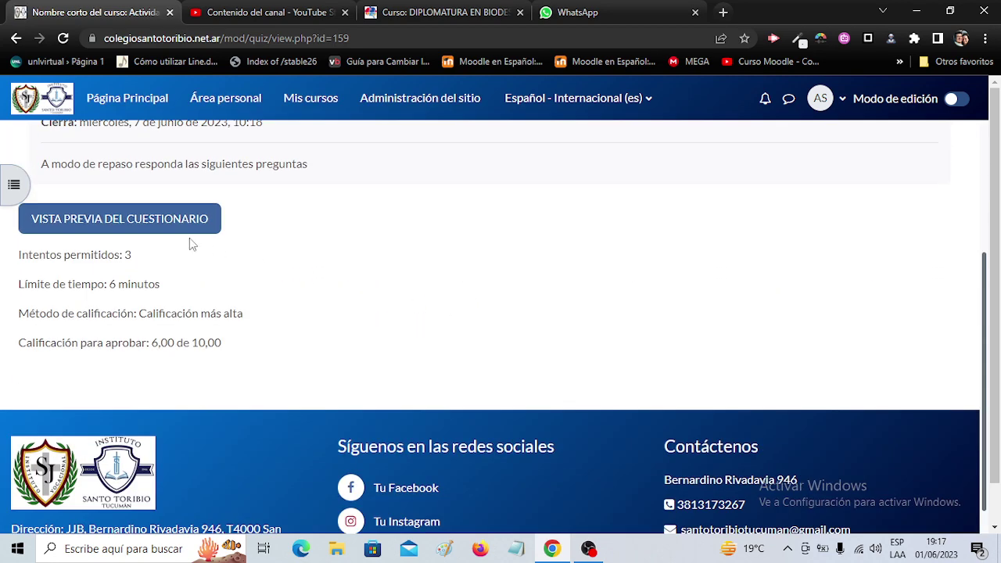
{"action": "left_click", "coordinate": [179, 223]}
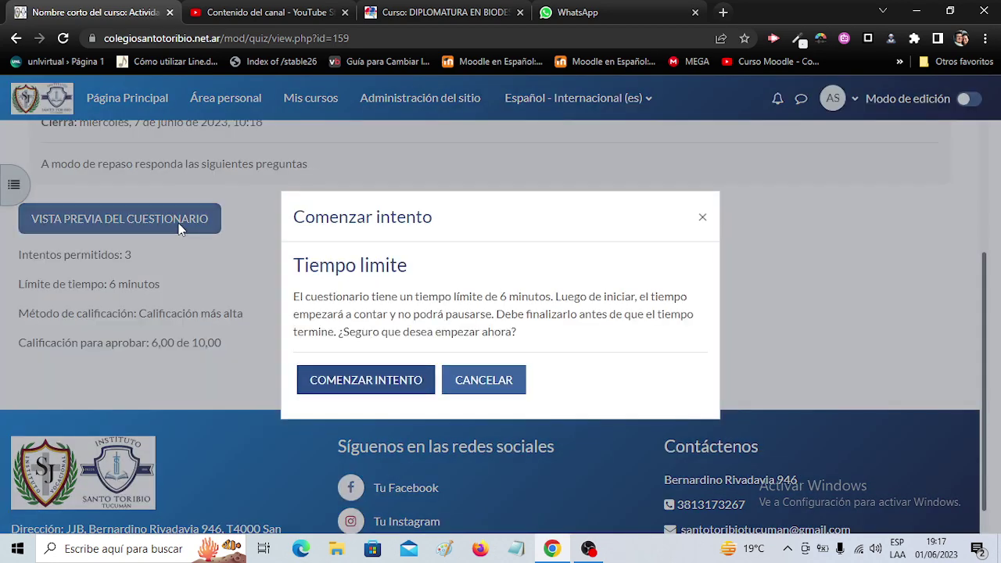
{"action": "left_click", "coordinate": [371, 389]}
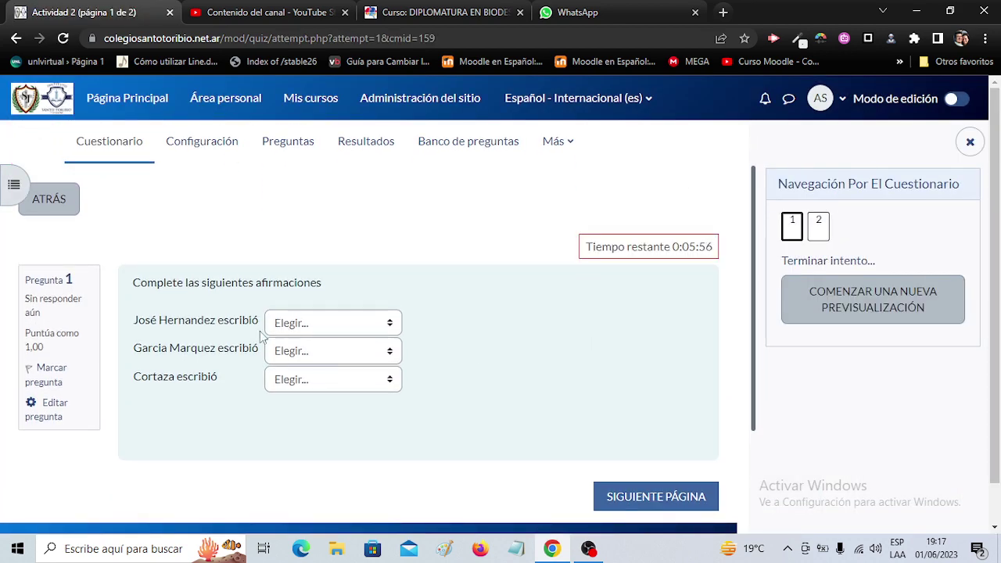
- Match José Hernandez with "Todas son correctas", Garcia Marquez with "100 años de soledad" and Cortaza with "El Martín Fierro", and continue to the second page
{"action": "left_click", "coordinate": [316, 321]}
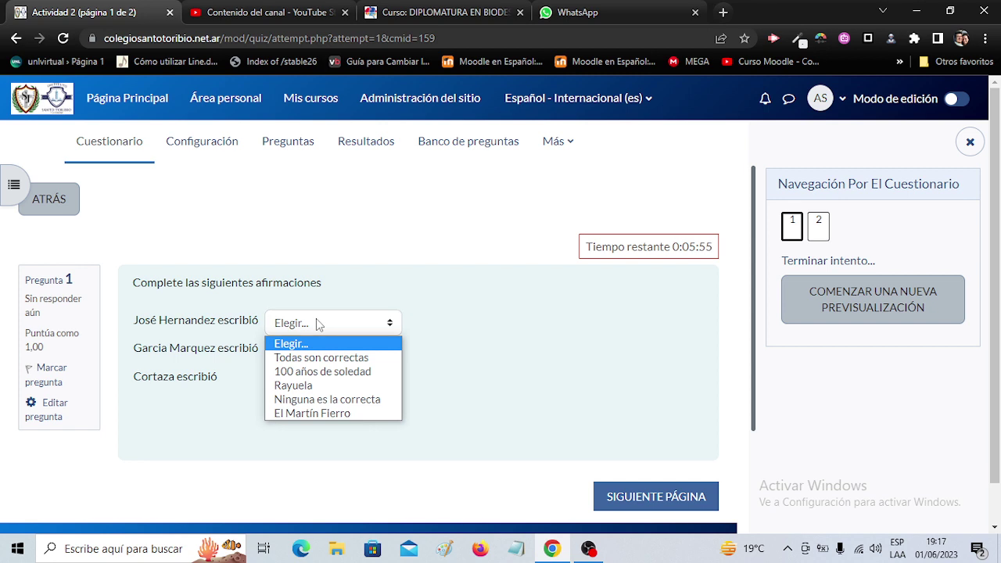
{"action": "left_click", "coordinate": [333, 357]}
{"action": "left_click", "coordinate": [338, 358]}
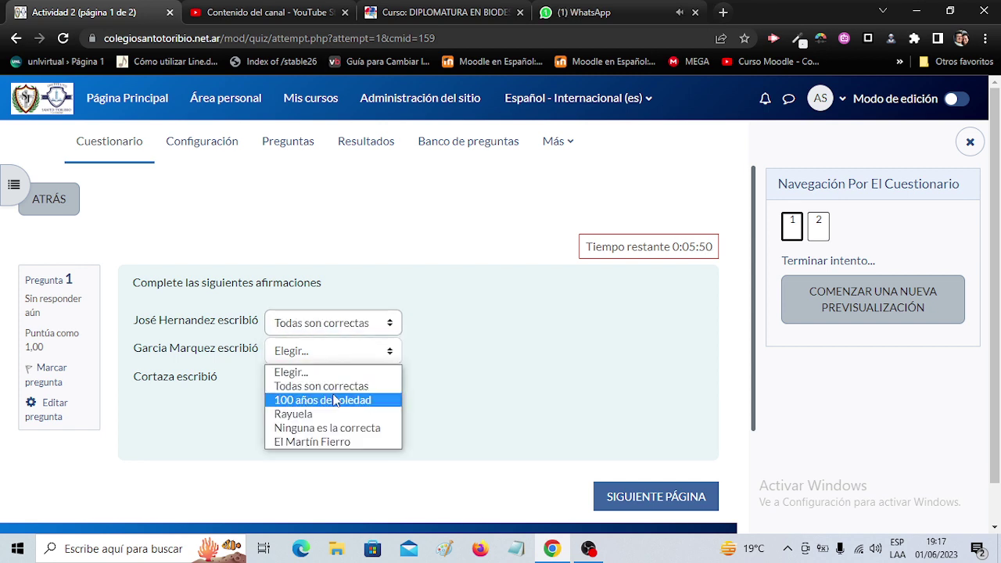
{"action": "left_click", "coordinate": [335, 400]}
{"action": "left_click", "coordinate": [334, 383]}
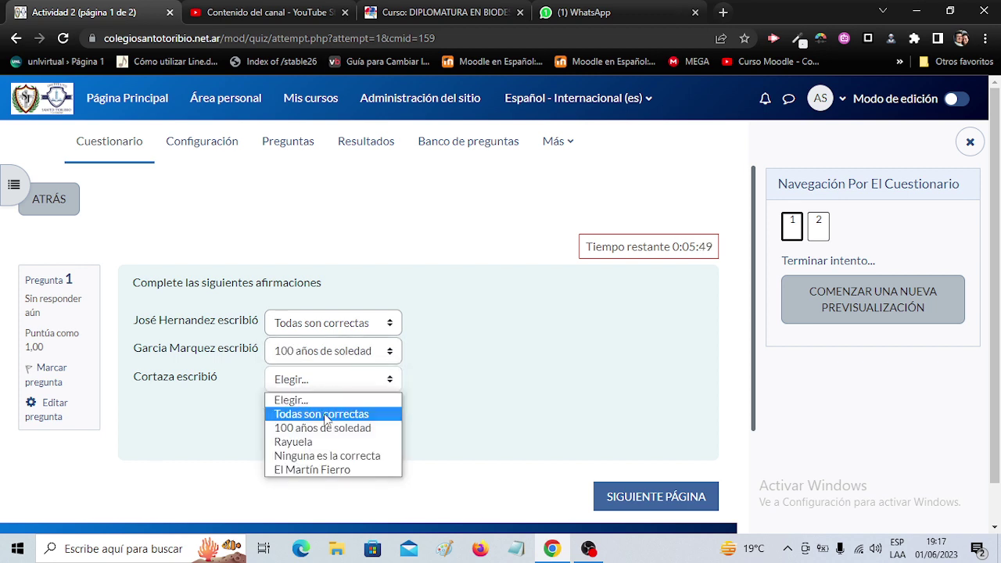
{"action": "left_click", "coordinate": [325, 473]}
{"action": "left_click", "coordinate": [673, 496]}
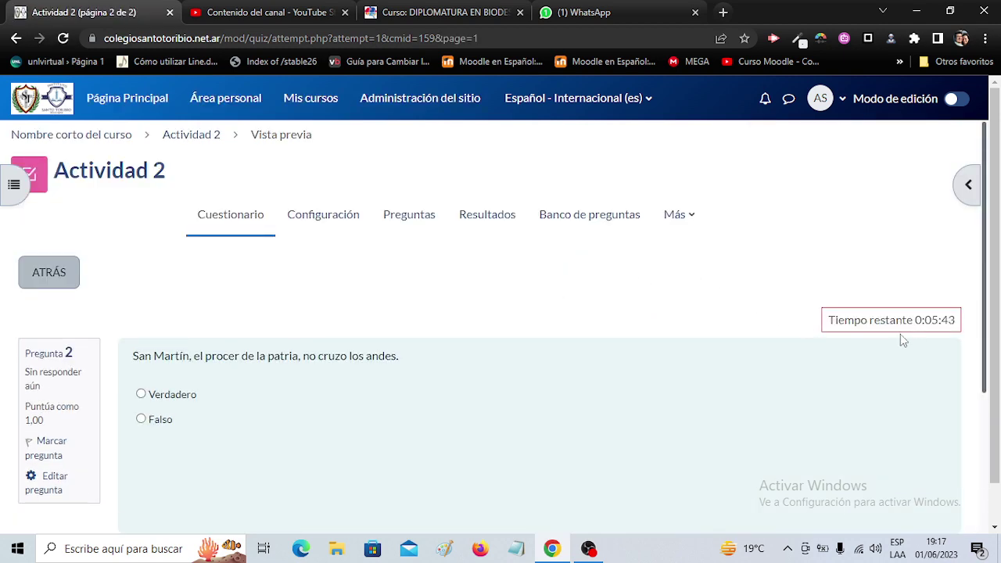
- Answer the San Martín question with Verdadero, finish the attempt, and confirm submitting all answers
{"action": "scroll", "coordinate": [372, 324], "scroll_direction": "down", "scroll_amount": 2}
{"action": "left_click", "coordinate": [164, 248]}
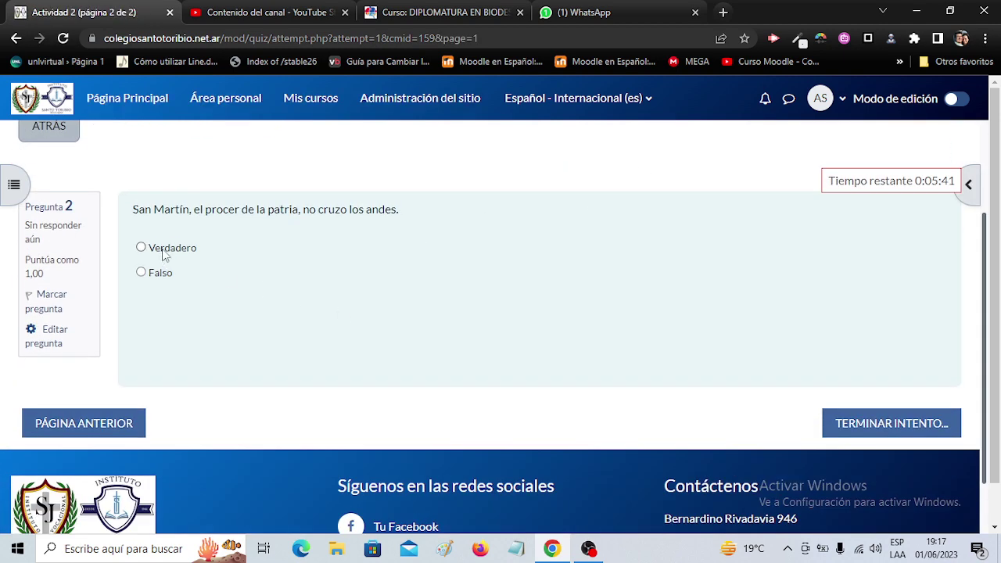
{"action": "left_click", "coordinate": [887, 423]}
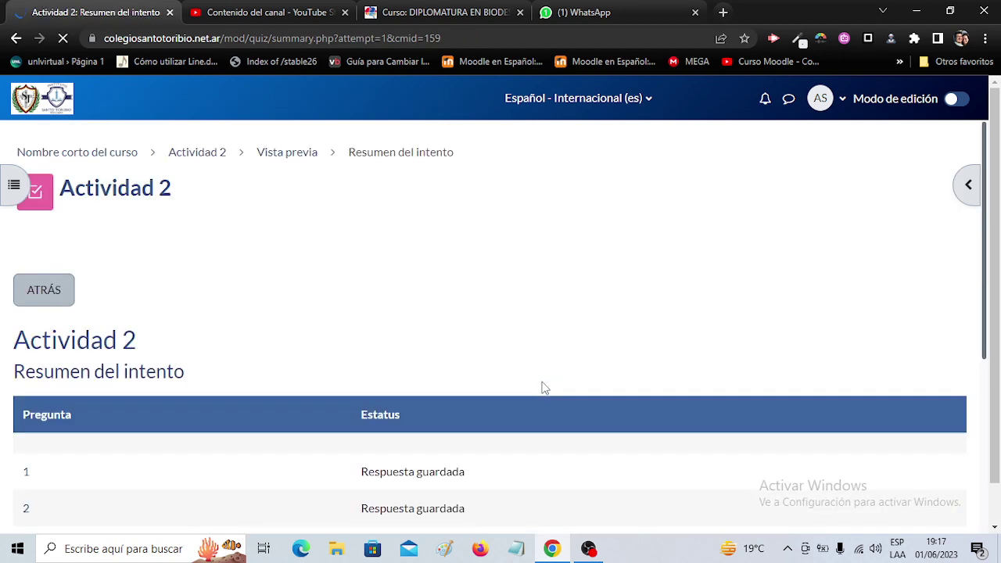
{"action": "scroll", "coordinate": [540, 386], "scroll_direction": "down", "scroll_amount": 4}
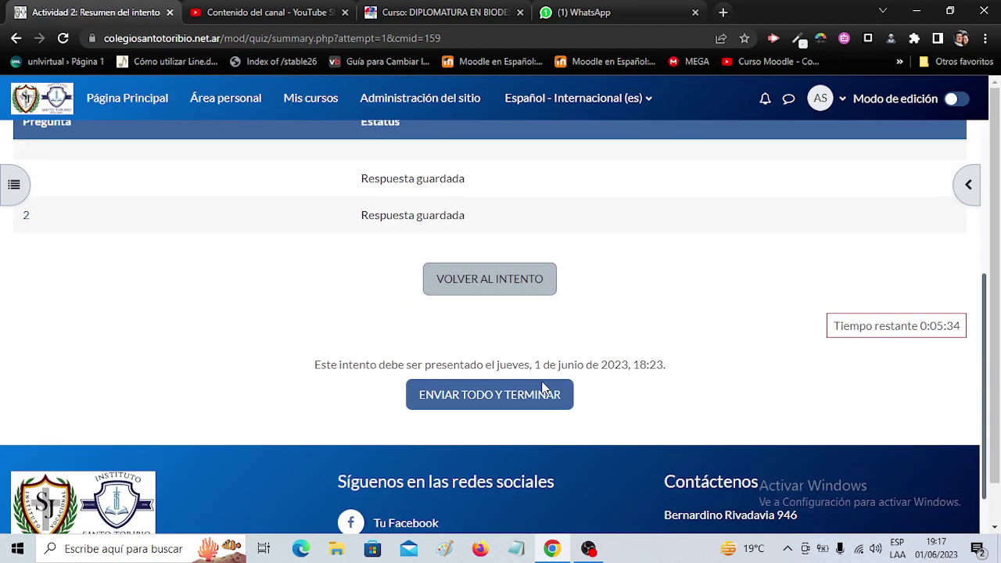
{"action": "left_click", "coordinate": [491, 409]}
{"action": "left_click", "coordinate": [576, 241]}
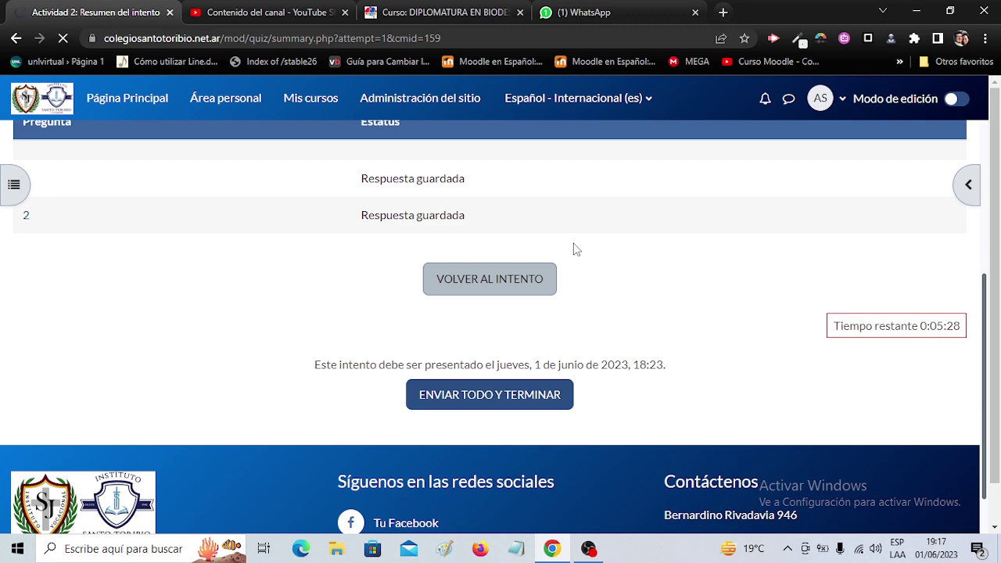
- Review the grade, answer marks and feedback for both questions of the preview attempt, and finish the review
{"action": "scroll", "coordinate": [573, 269], "scroll_direction": "down", "scroll_amount": 2}
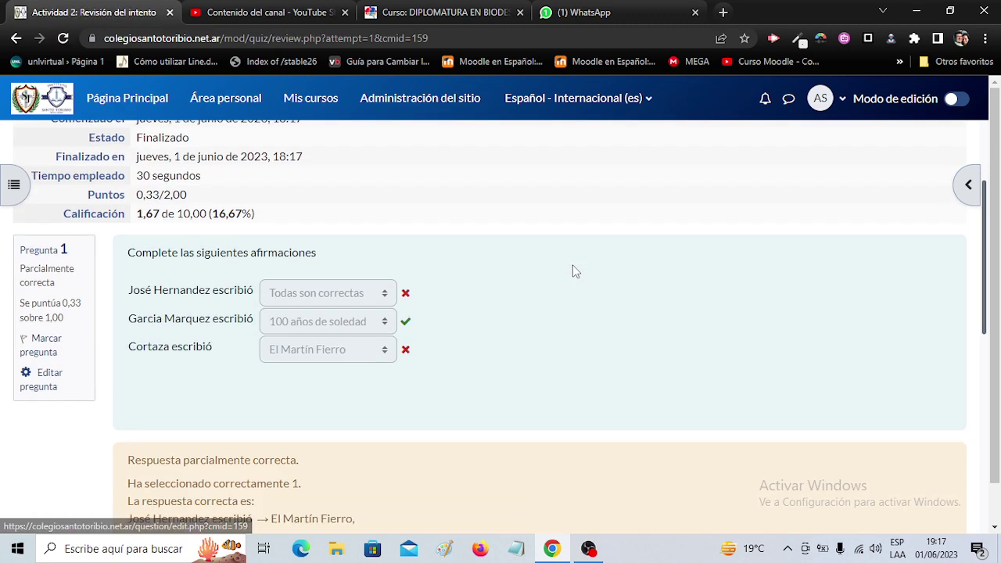
{"action": "scroll", "coordinate": [574, 272], "scroll_direction": "down", "scroll_amount": 8}
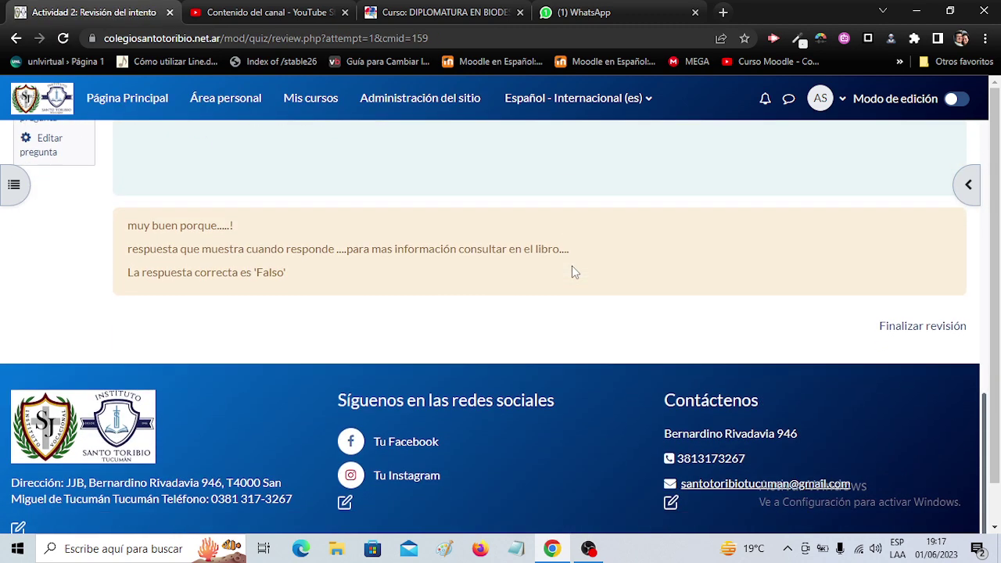
{"action": "left_click", "coordinate": [896, 294]}
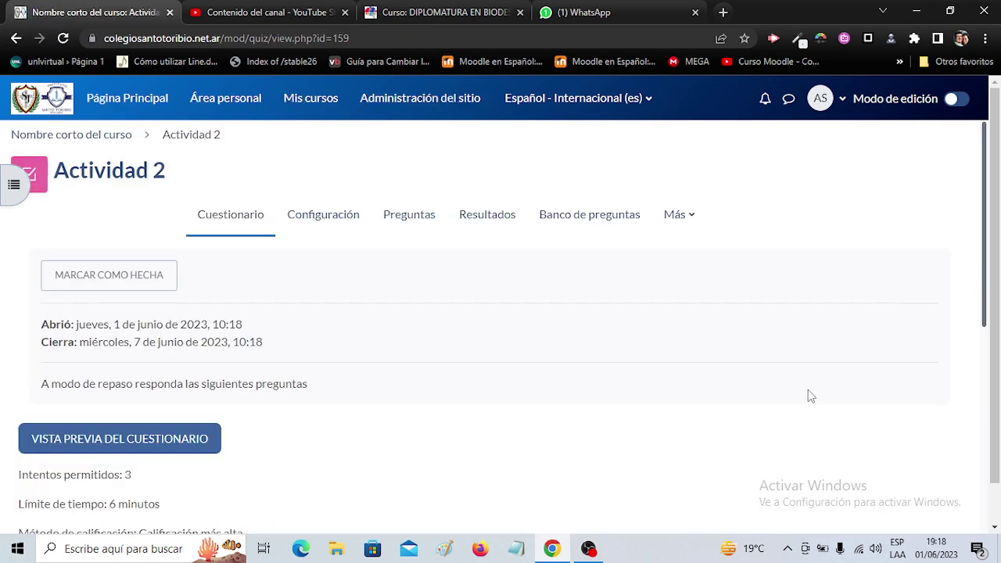
- Return to the course page and look over the Unidad 1 activities, including Actividad 2
{"action": "left_click", "coordinate": [109, 137]}
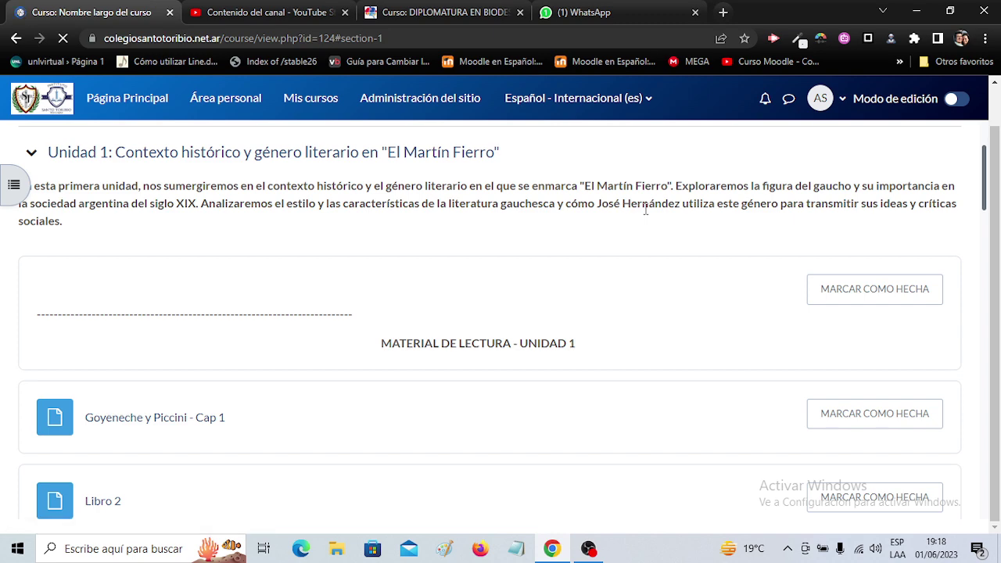
{"action": "scroll", "coordinate": [574, 284], "scroll_direction": "down", "scroll_amount": 5}
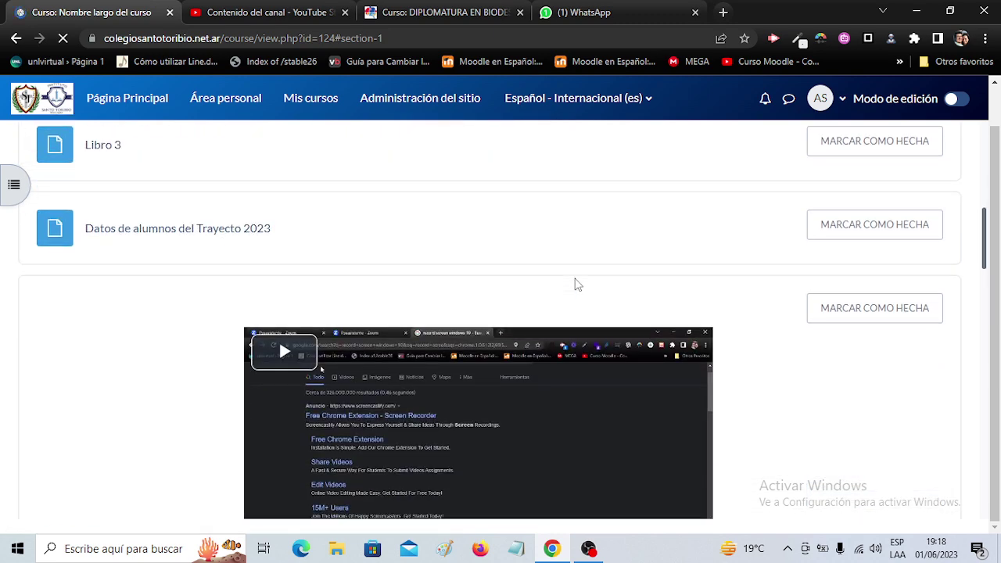
{"action": "scroll", "coordinate": [574, 283], "scroll_direction": "down", "scroll_amount": 7}
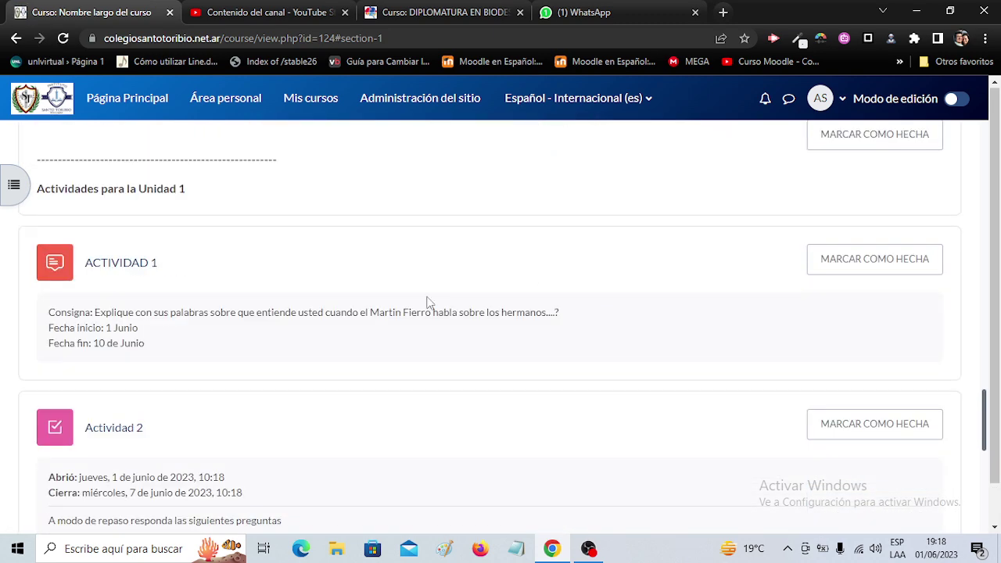
{"action": "scroll", "coordinate": [428, 302], "scroll_direction": "down", "scroll_amount": 1}
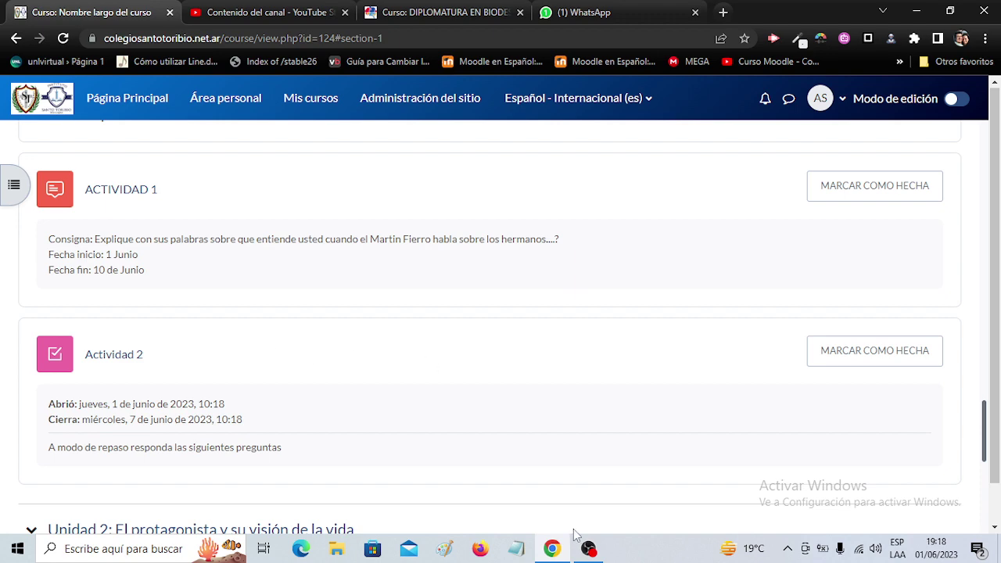
{"action": "left_click", "coordinate": [588, 548]}
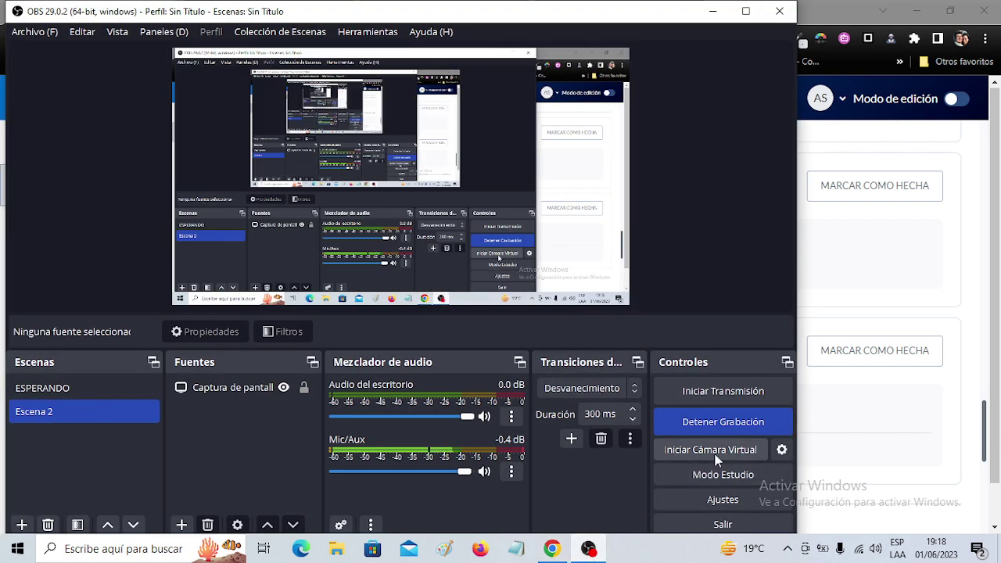